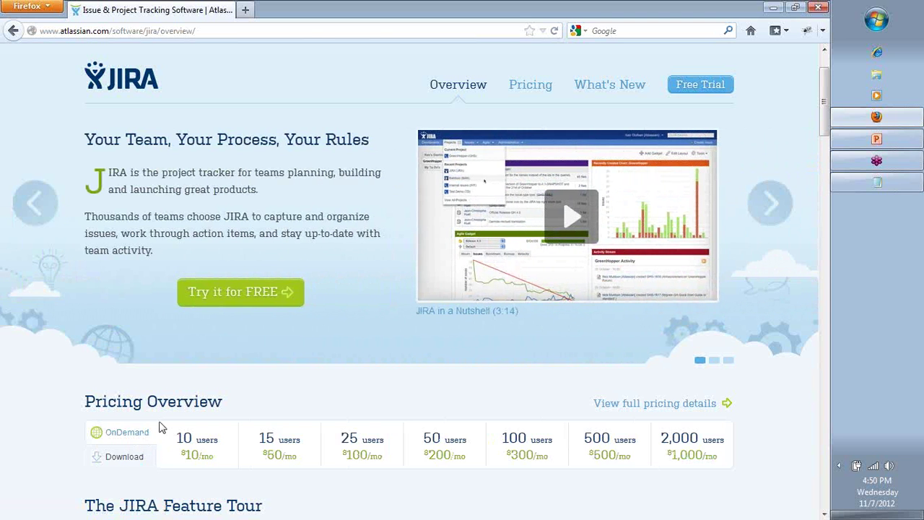
Compare JIRA's Download and OnDemand pricing, then open the free trial page
left_click(133, 466)
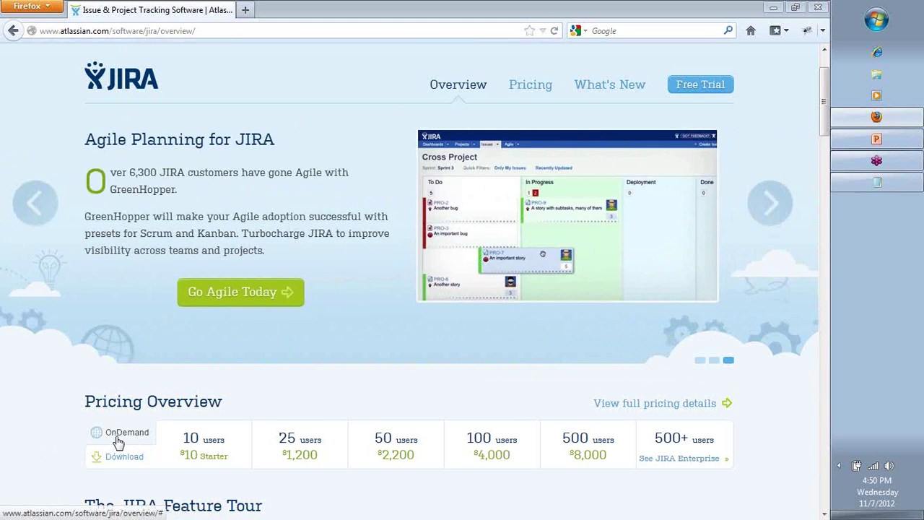
left_click(117, 436)
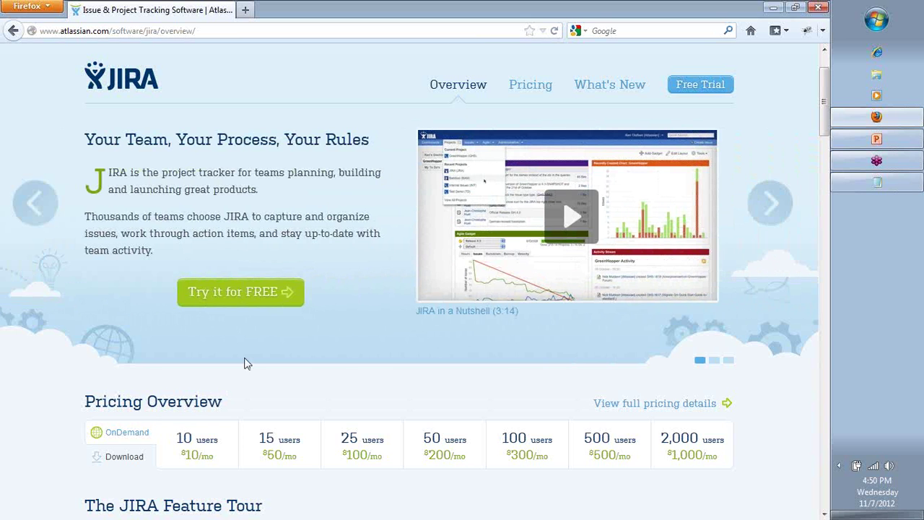
left_click(268, 300)
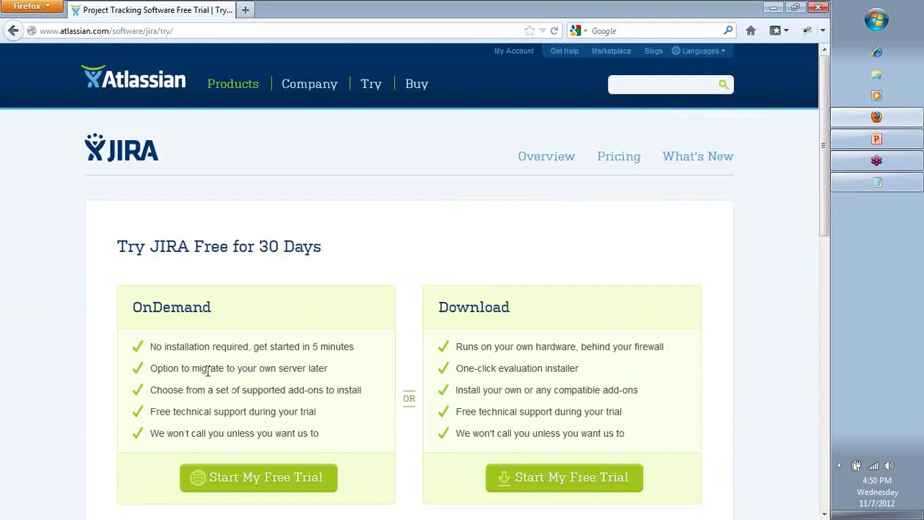
Review the OnDemand trial features and start the OnDemand free trial sign-up
left_click_drag(151, 348, 325, 441)
left_click(324, 442)
scroll(555, 284, "down", 1)
scroll(550, 286, "down", 1)
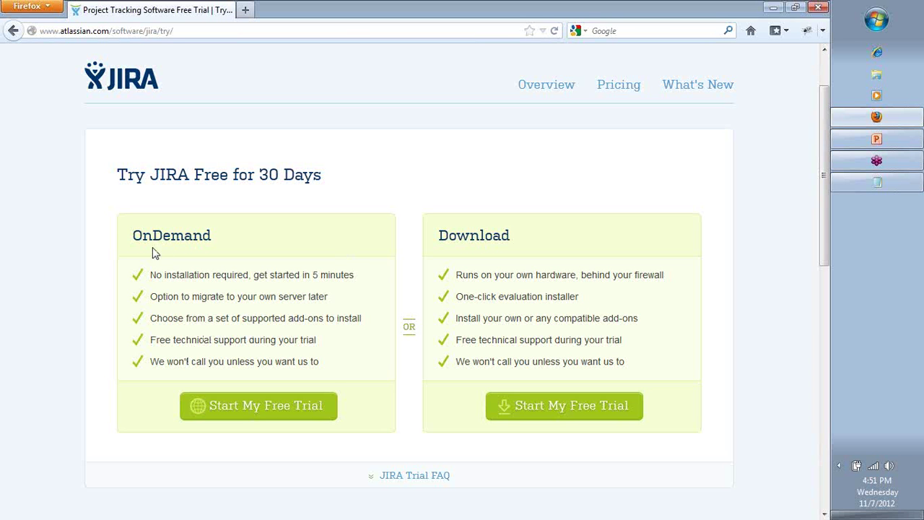
left_click_drag(159, 231, 231, 246)
left_click(234, 247)
left_click(240, 414)
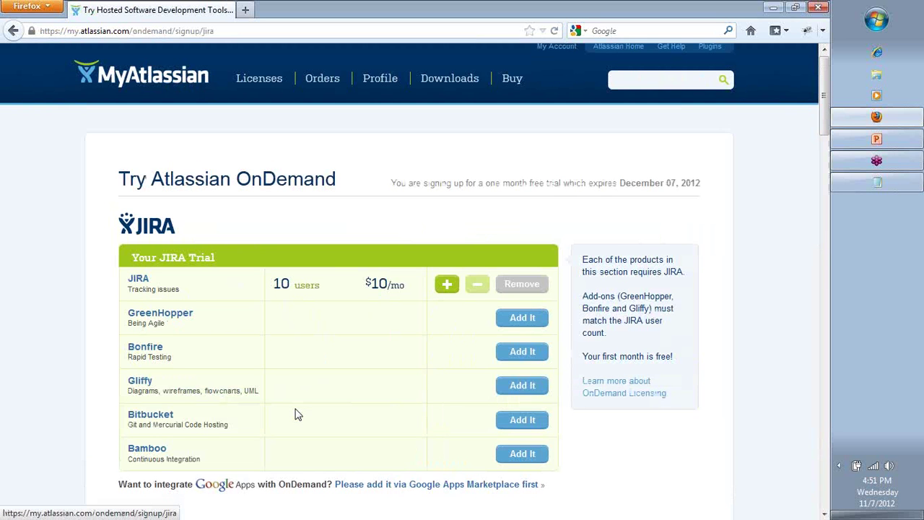
Enter ITeLearn as the site address in the site details of the OnDemand trial sign-up form
scroll(274, 339, "down", 2)
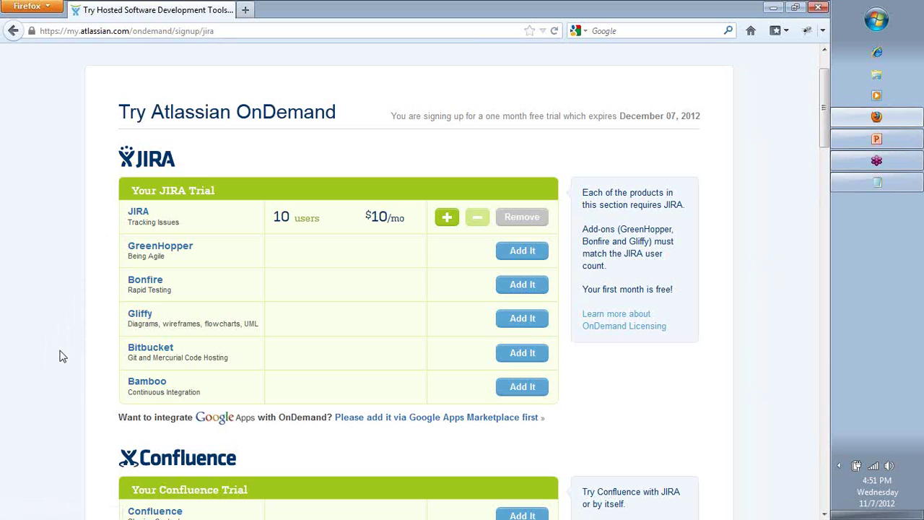
scroll(289, 303, "down", 1)
scroll(286, 304, "down", 2)
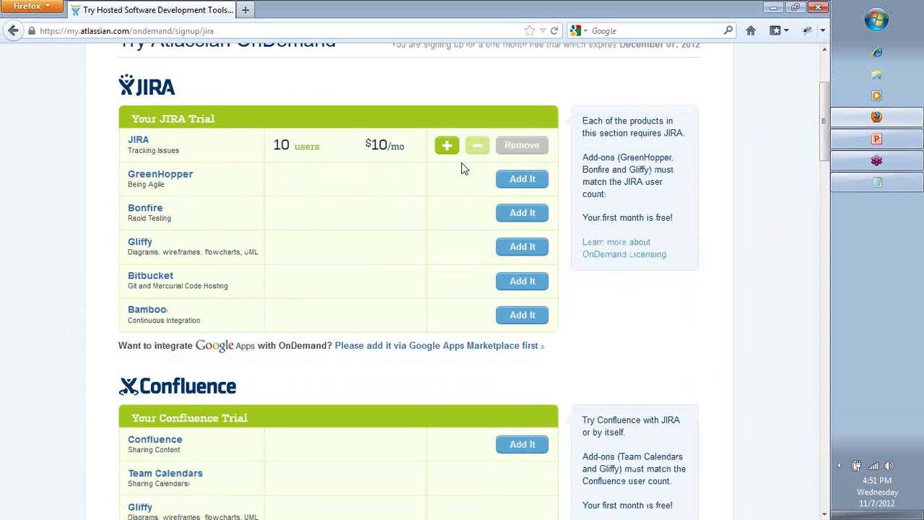
scroll(462, 166, "down", 5)
scroll(470, 195, "down", 7)
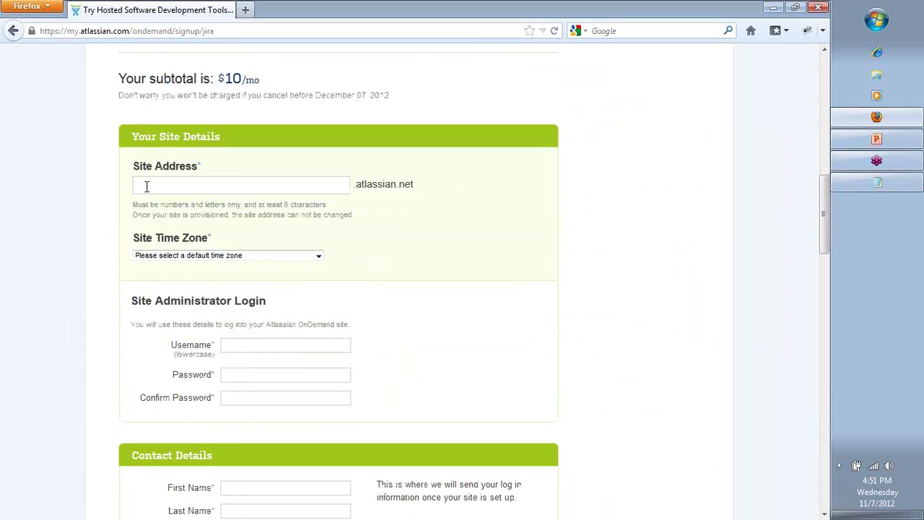
left_click_drag(226, 174, 130, 167)
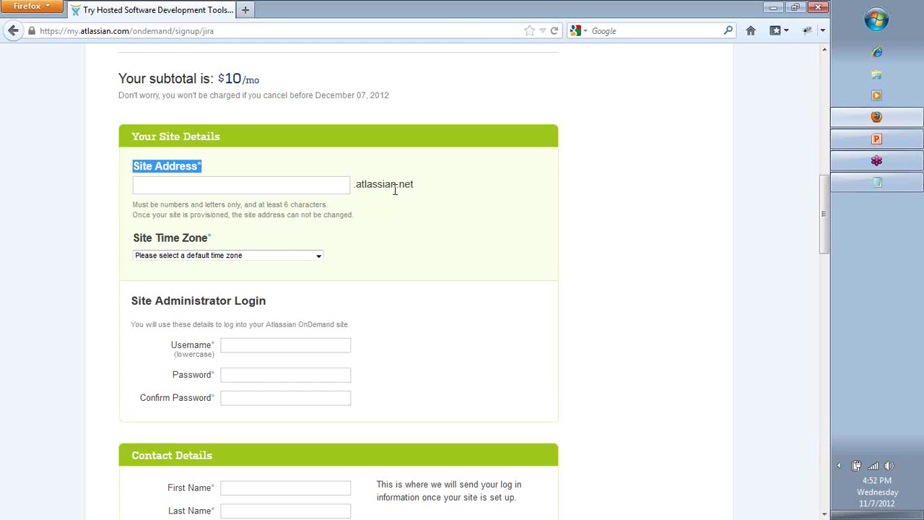
left_click(246, 194)
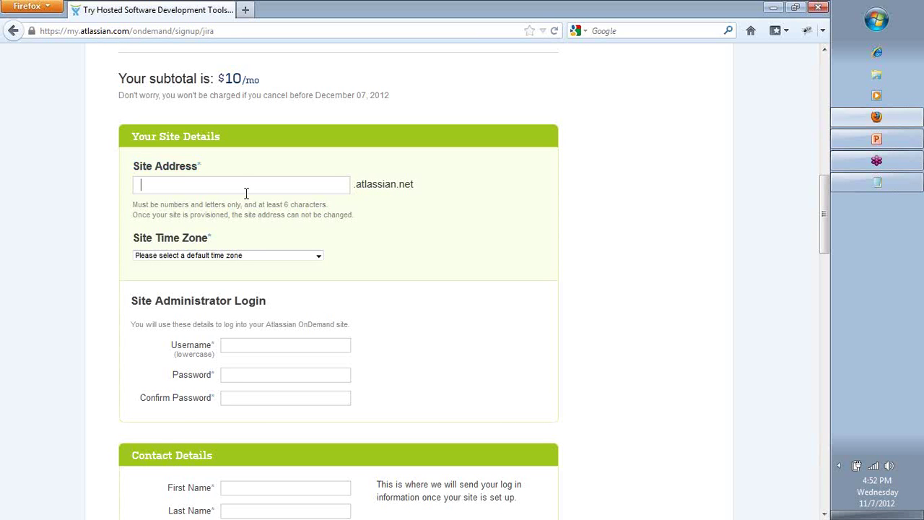
type("ITeLearn.")
left_click_drag(473, 189, 171, 198)
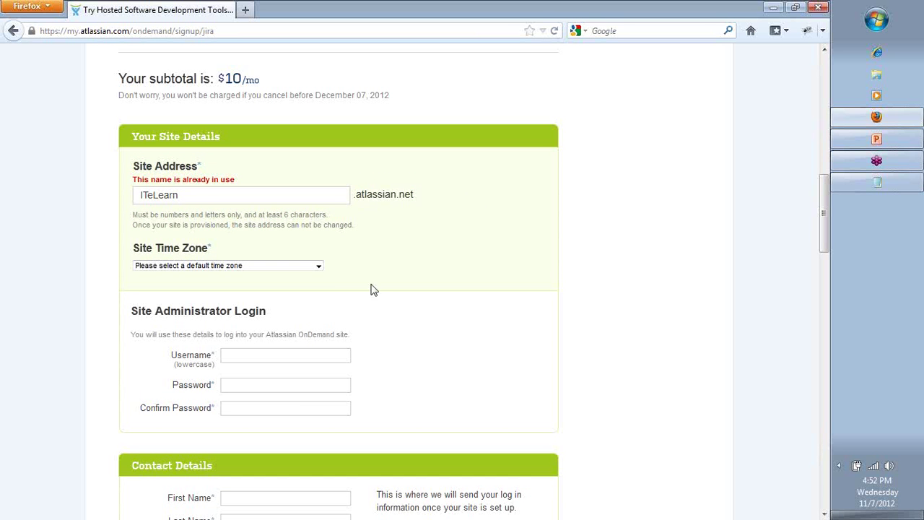
double_click(206, 197)
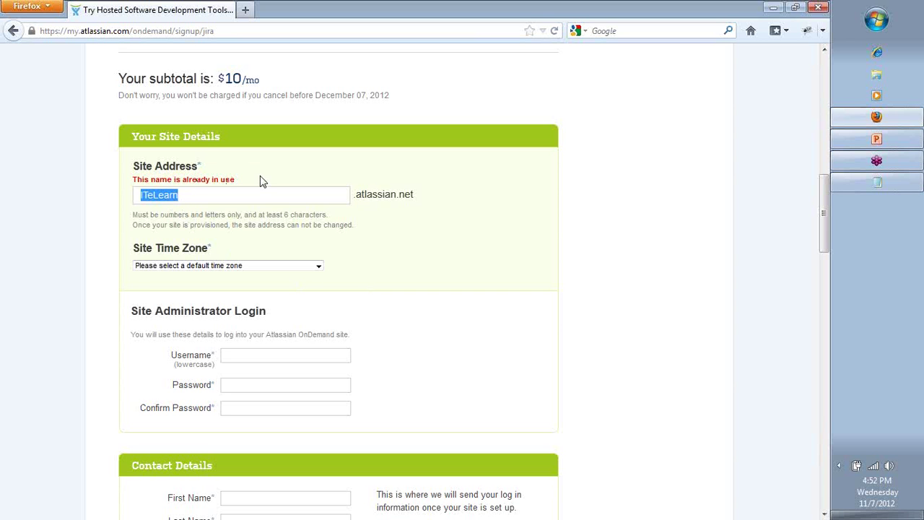
left_click(261, 182)
left_click(185, 198)
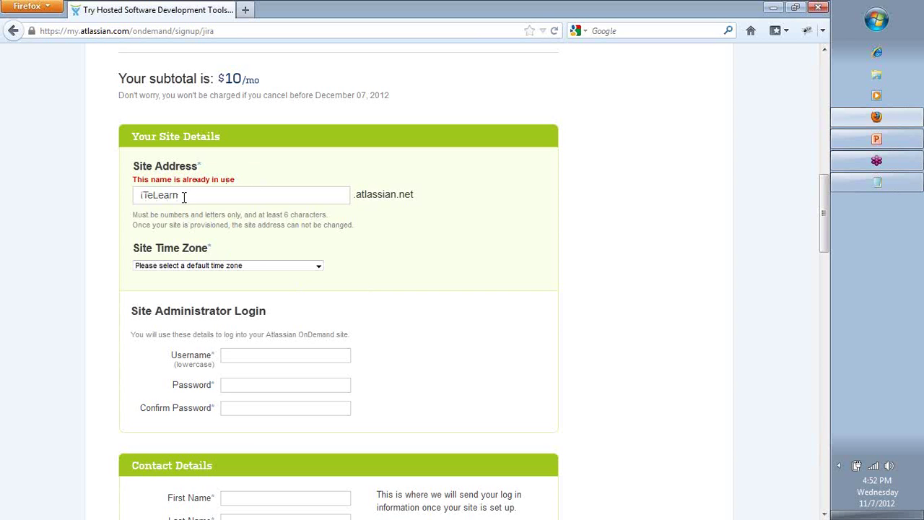
Examine the administrator login, contact, payment and organisation sections of the sign-up form down to the submission area
scroll(327, 264, "down", 3)
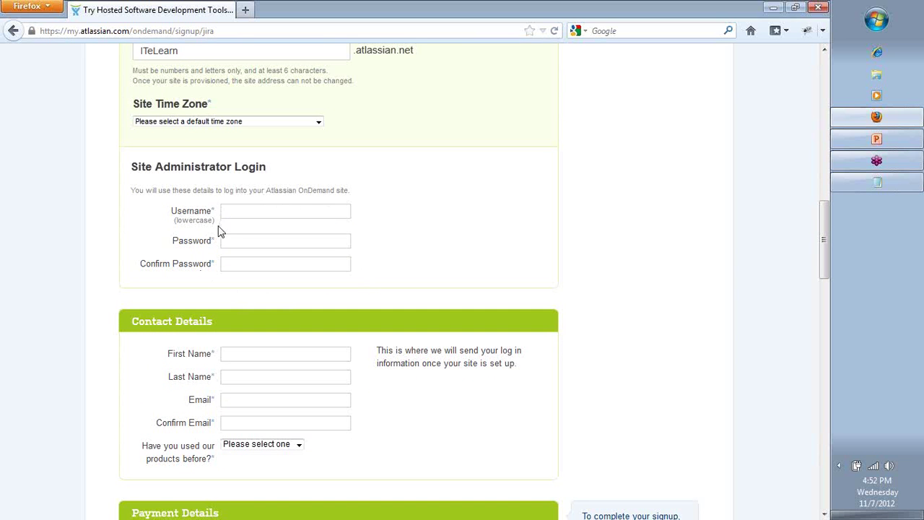
scroll(220, 230, "down", 3)
scroll(219, 232, "down", 3)
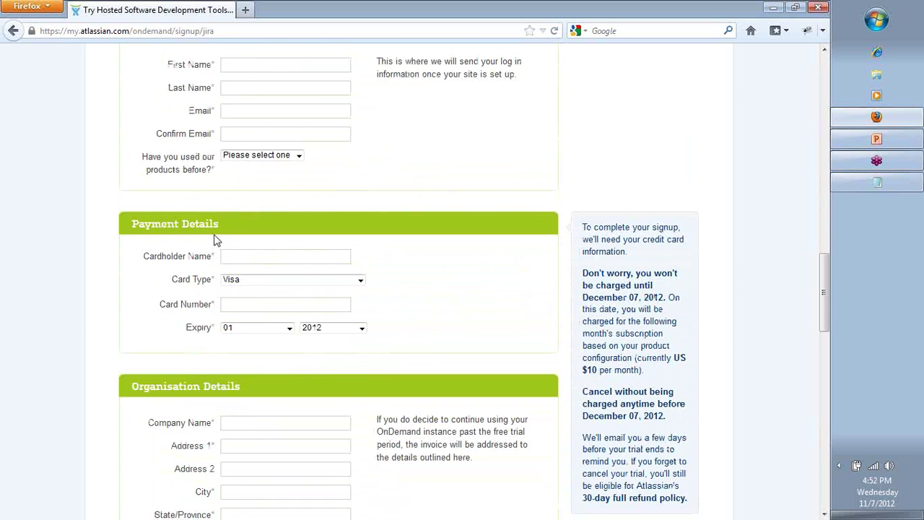
scroll(216, 241, "down", 3)
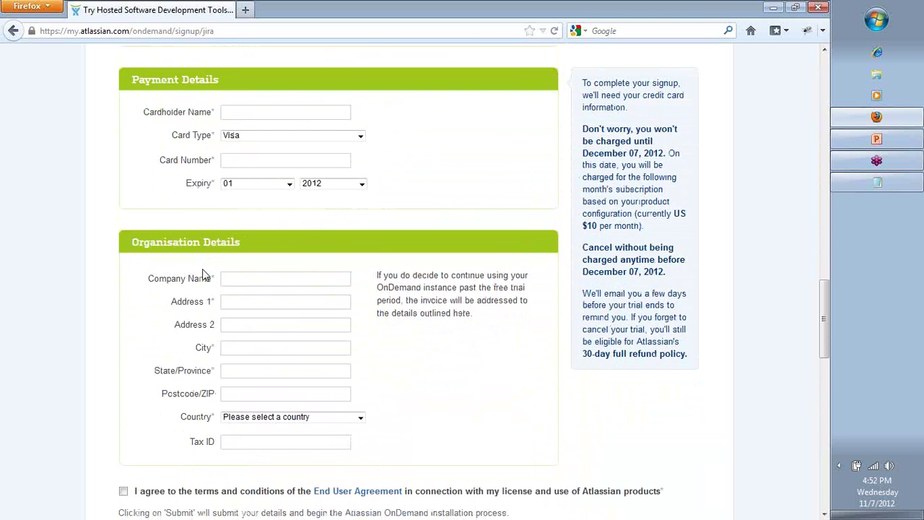
scroll(346, 350, "down", 3)
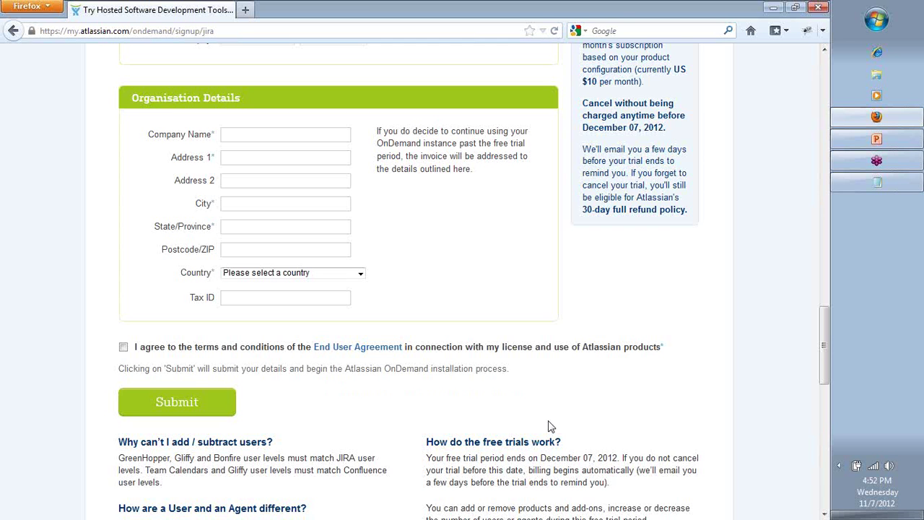
scroll(548, 427, "up", 5)
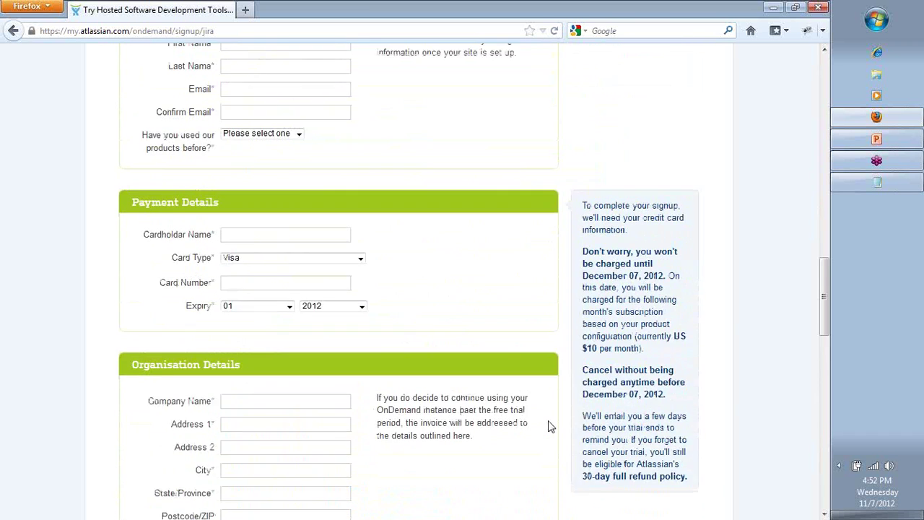
scroll(548, 427, "up", 20)
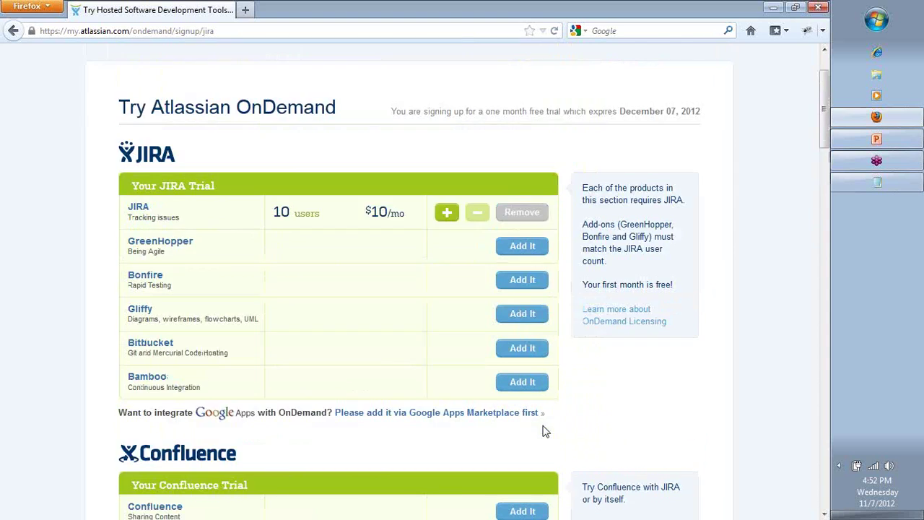
scroll(546, 431, "up", 2)
Go to the existing JIRA site at itelearn.atlassian.net
key("ctrl+l")
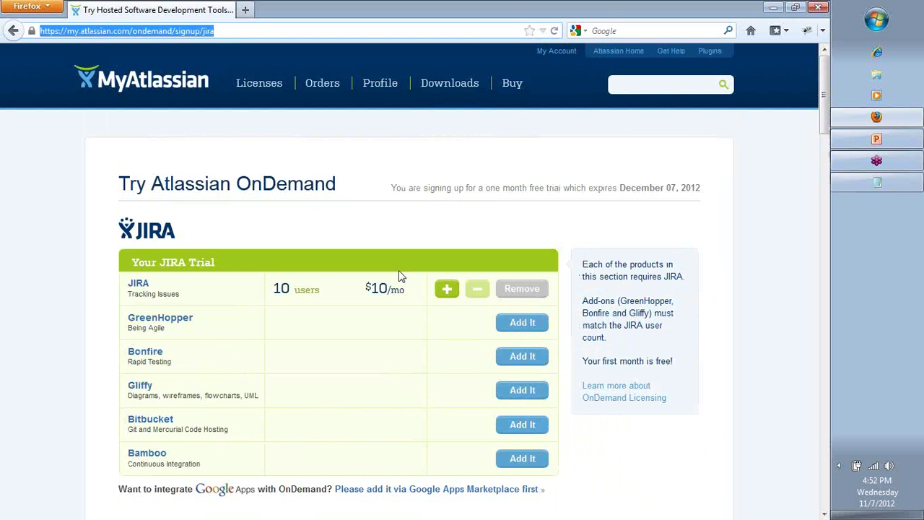
type("itelern")
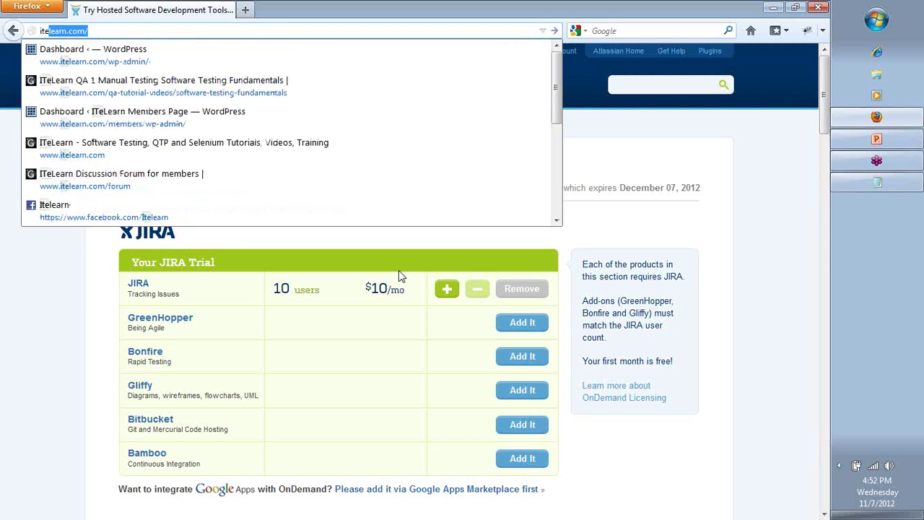
key("BackSpace")
key("BackSpace")
type("arn")
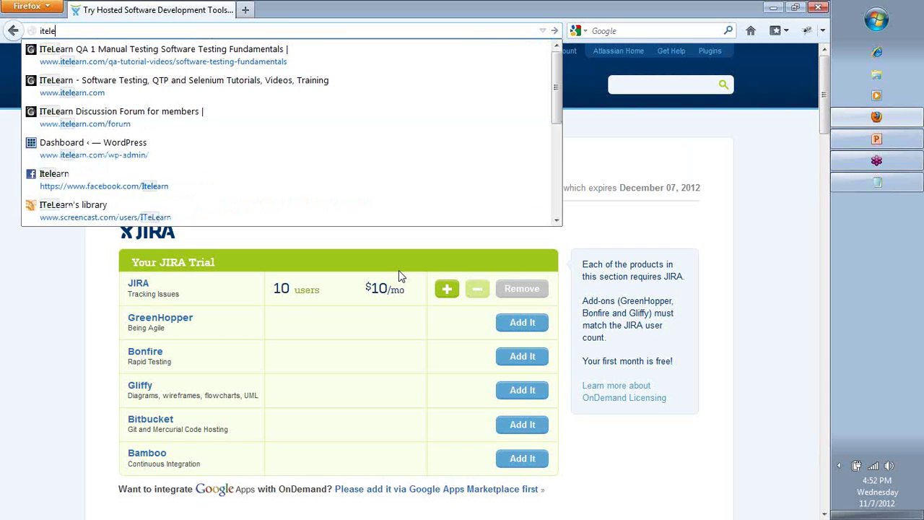
type(".atlassian.net/")
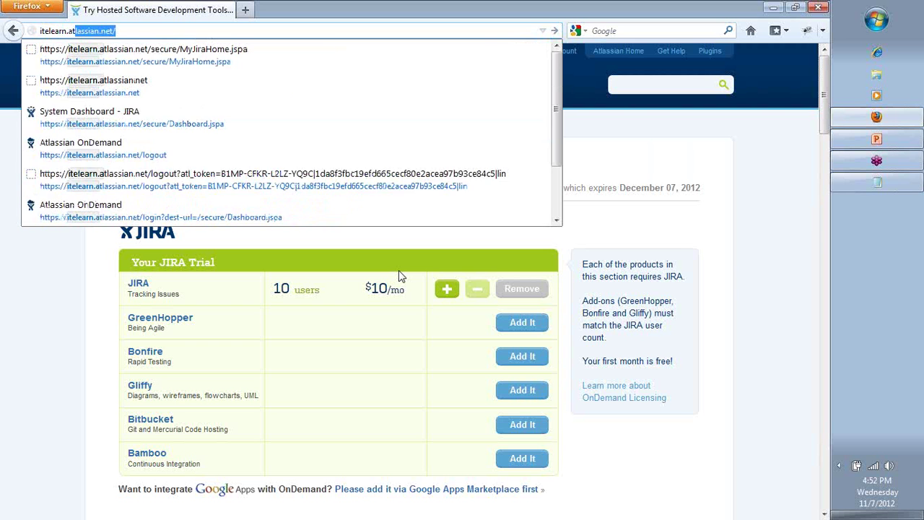
key("Return")
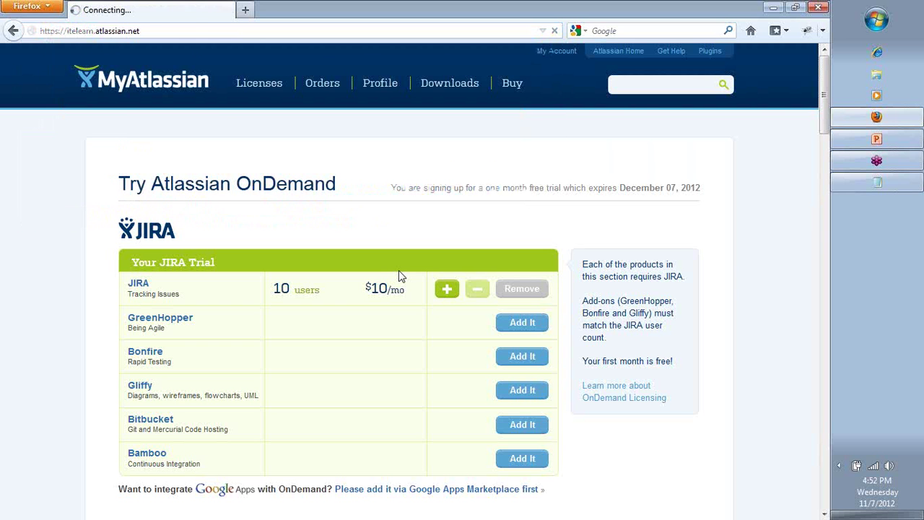
right_click(400, 272)
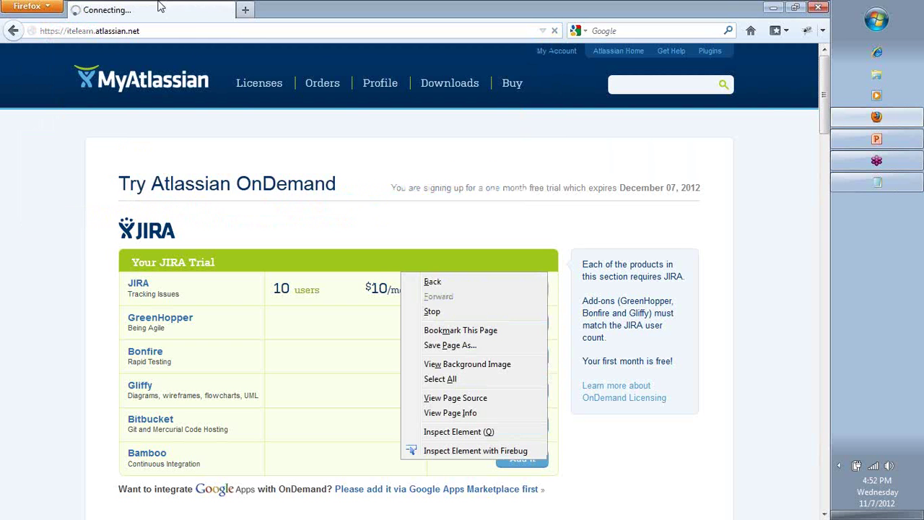
left_click(88, 32)
double_click(88, 32)
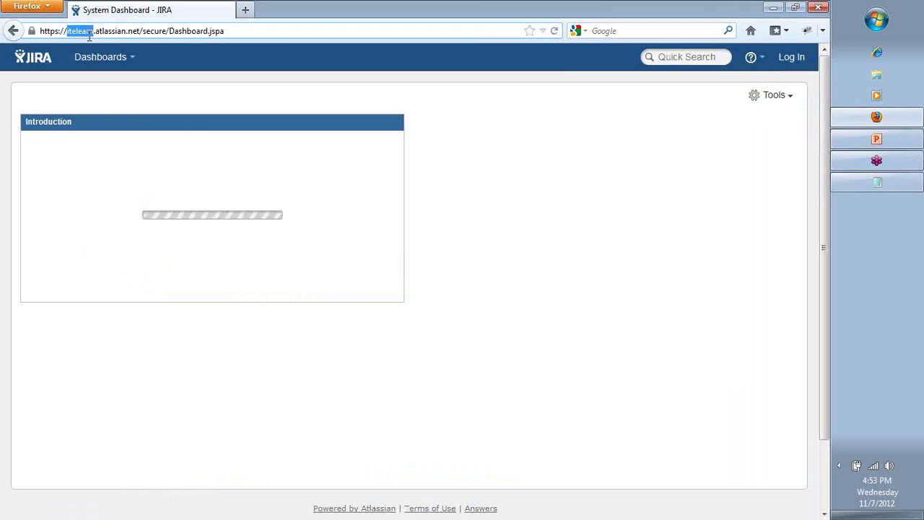
left_click(112, 31)
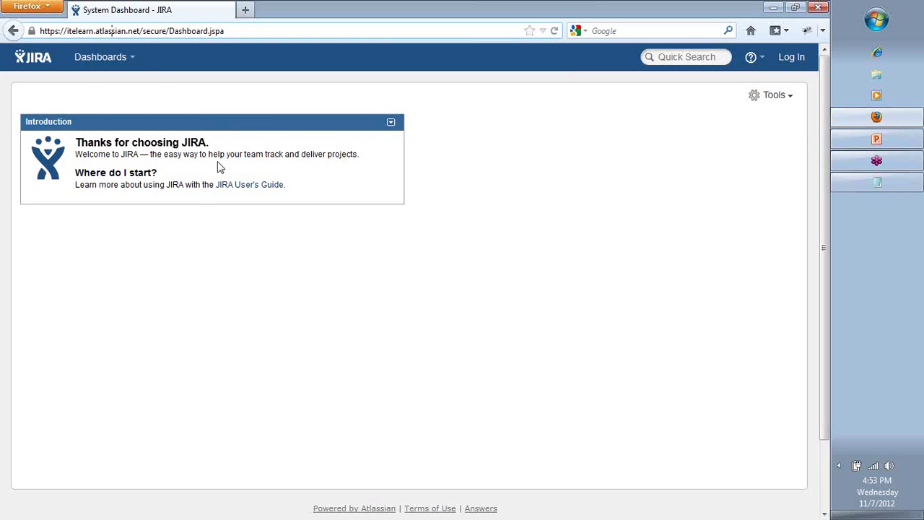
Check the JIRA User's Guide linked from the dashboard introduction and the Atlassian OnDemand blog
left_click(261, 191)
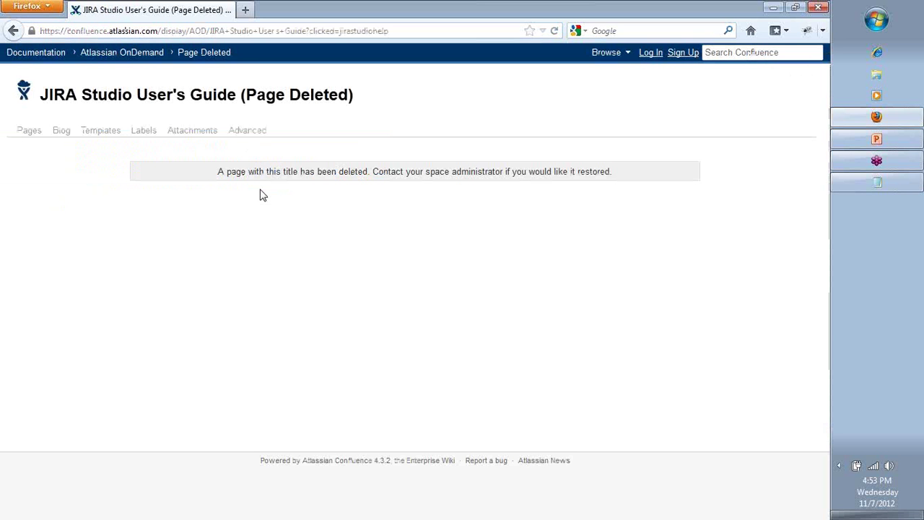
left_click(62, 133)
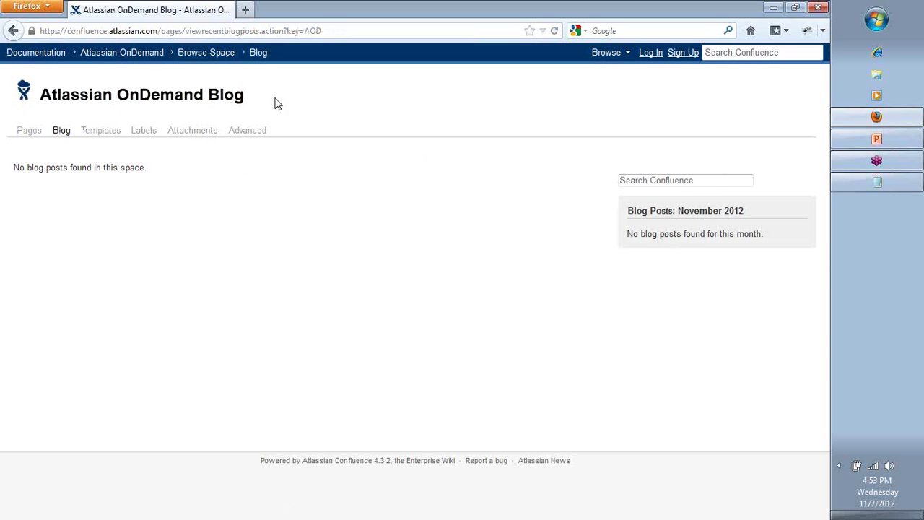
Return to the JIRA system dashboard and open its login page
left_click(22, 32)
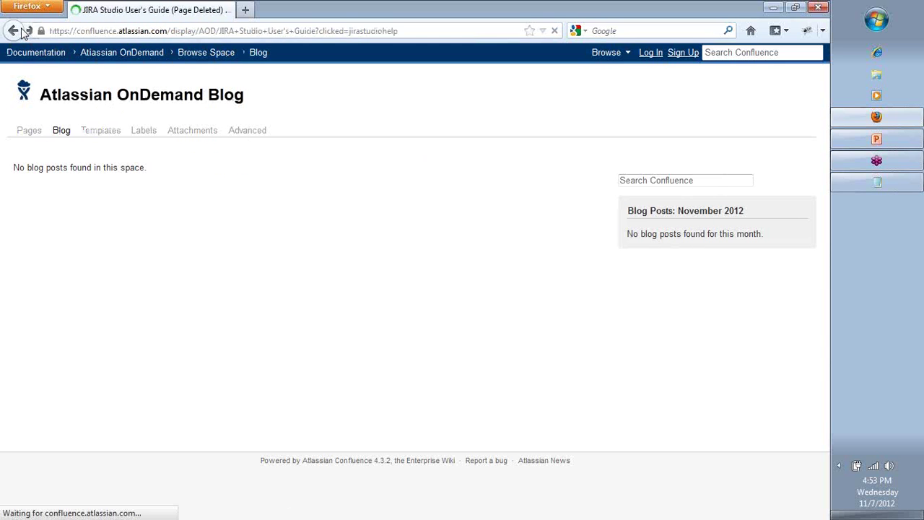
left_click(23, 33)
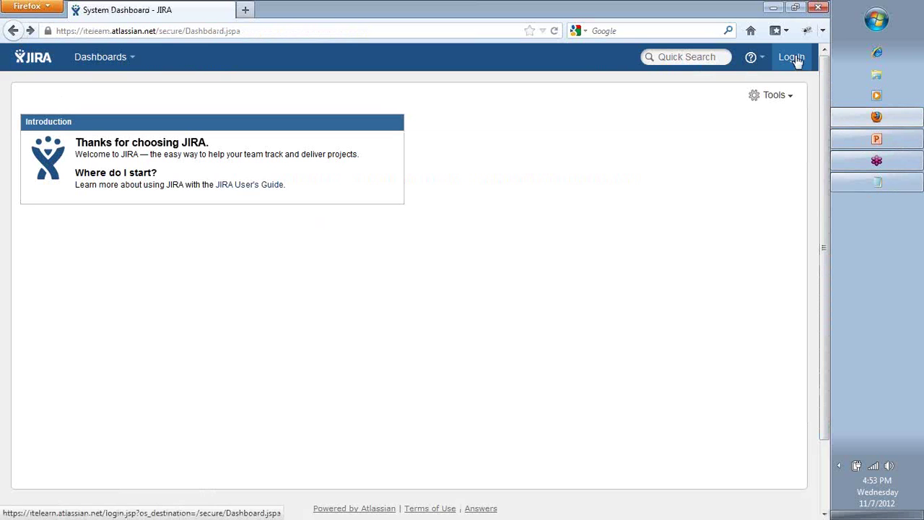
left_click(794, 60)
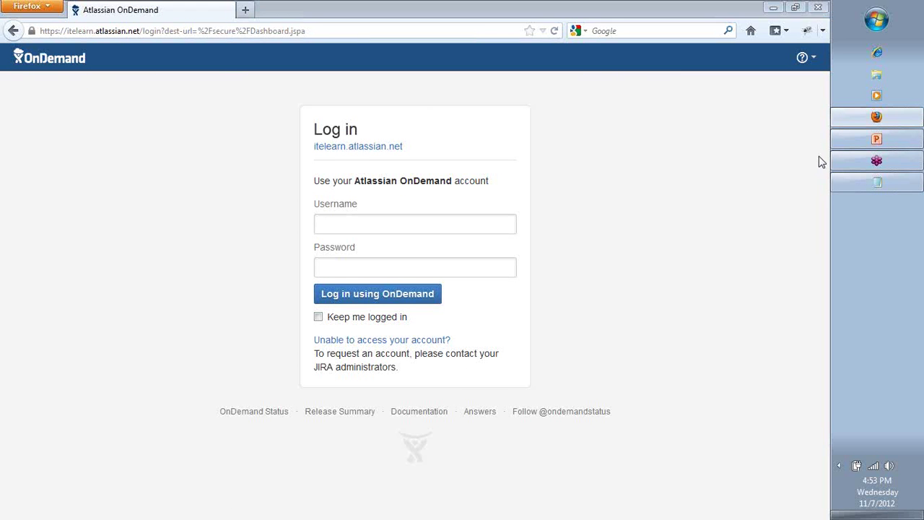
key("ctrl+2")
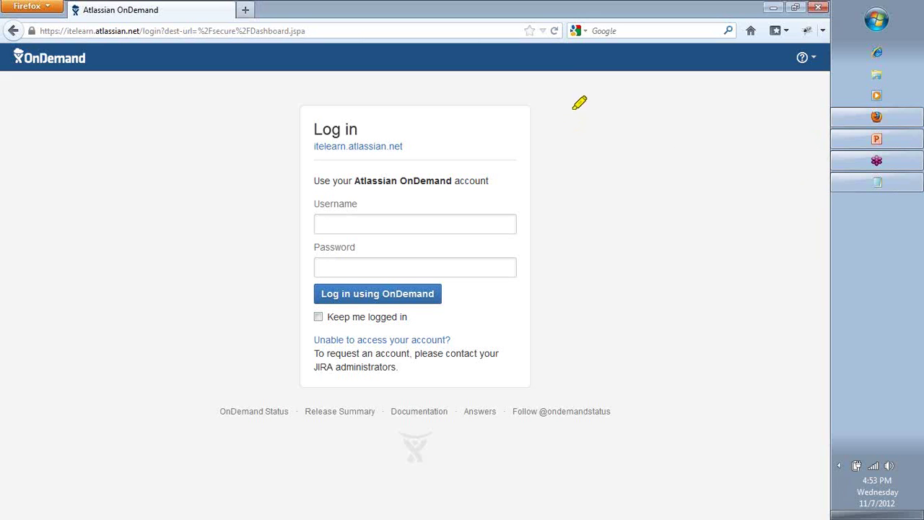
left_click_drag(575, 106, 554, 179)
mouse_move(574, 108)
left_mouse_down()
mouse_move(585, 105)
mouse_move(610, 154)
mouse_move(546, 187)
mouse_move(531, 219)
left_mouse_up()
left_click(606, 166)
left_click_drag(564, 97, 635, 245)
left_click_drag(470, 135, 441, 209)
left_click(503, 206)
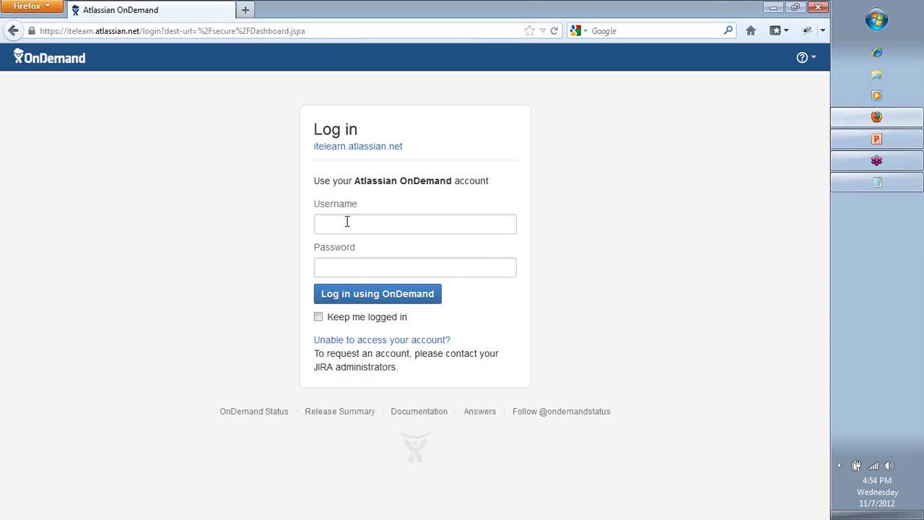
Enter the account username and password and log in to the JIRA OnDemand site
type("karthi••••••••")
left_click(331, 300)
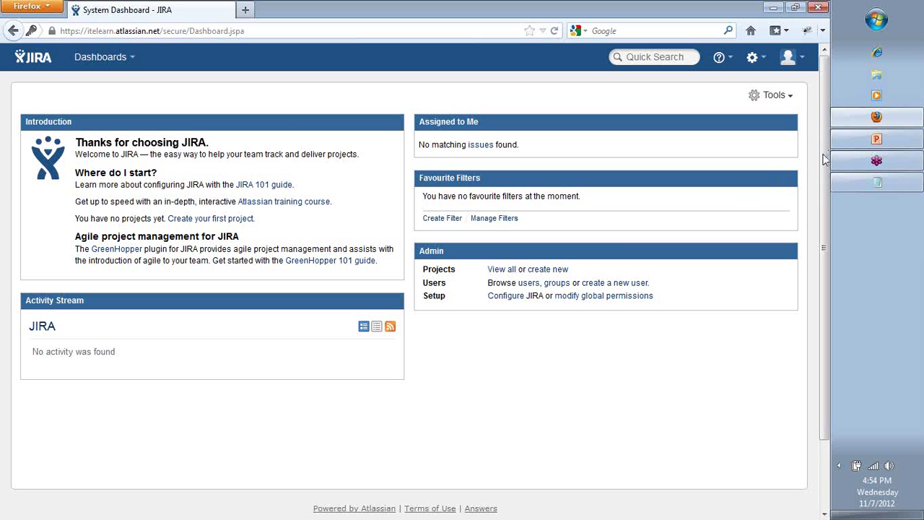
Switch to the PowerPoint deck and review the Projects, Issue, Workflow, Search and Dashboards points on the "Brief overview on JIRA" slide
left_click(877, 139)
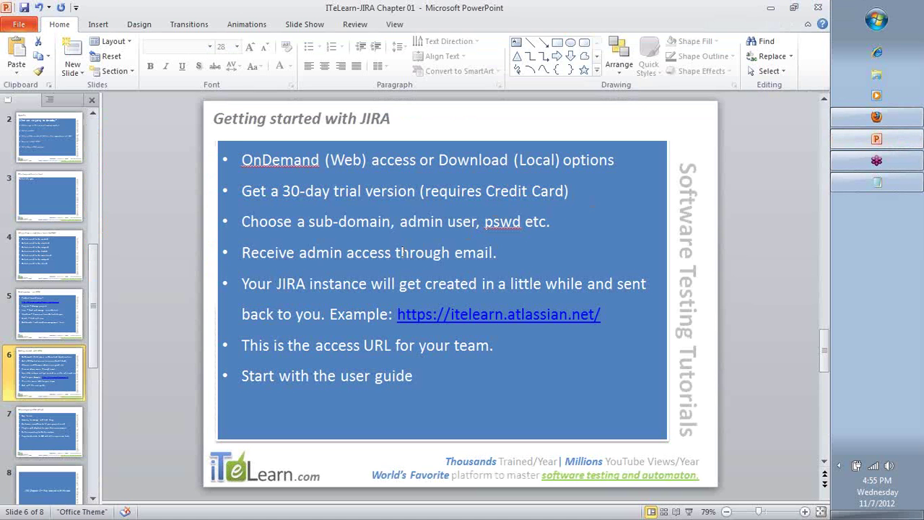
scroll(404, 254, "up", 1)
scroll(404, 255, "down", 2)
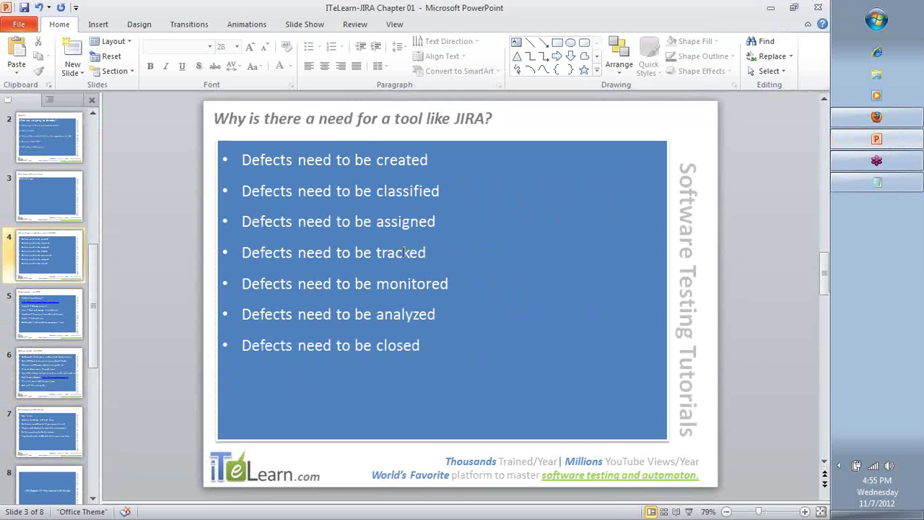
double_click(273, 224)
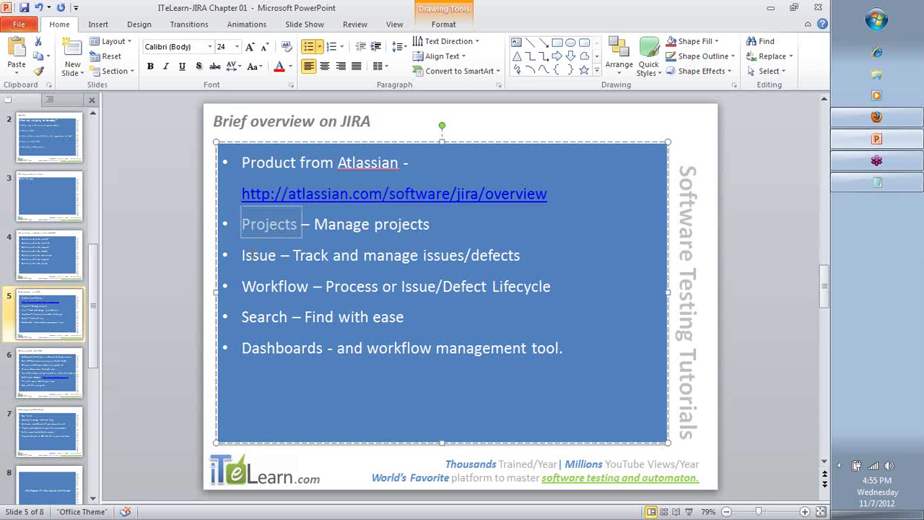
double_click(253, 255)
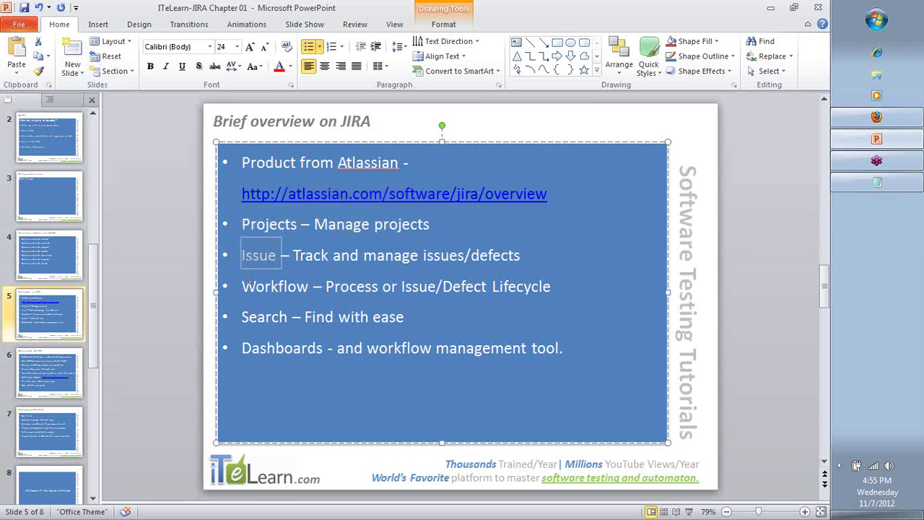
triple_click(246, 284)
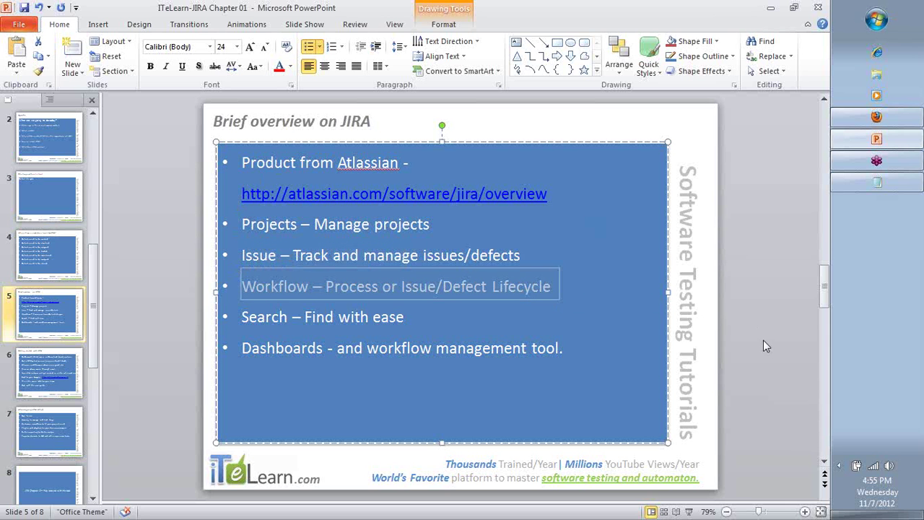
double_click(265, 319)
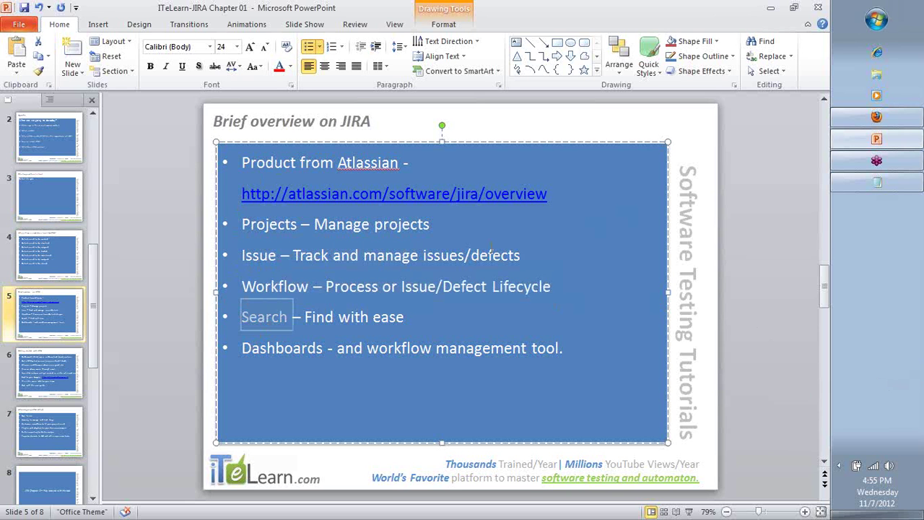
triple_click(265, 352)
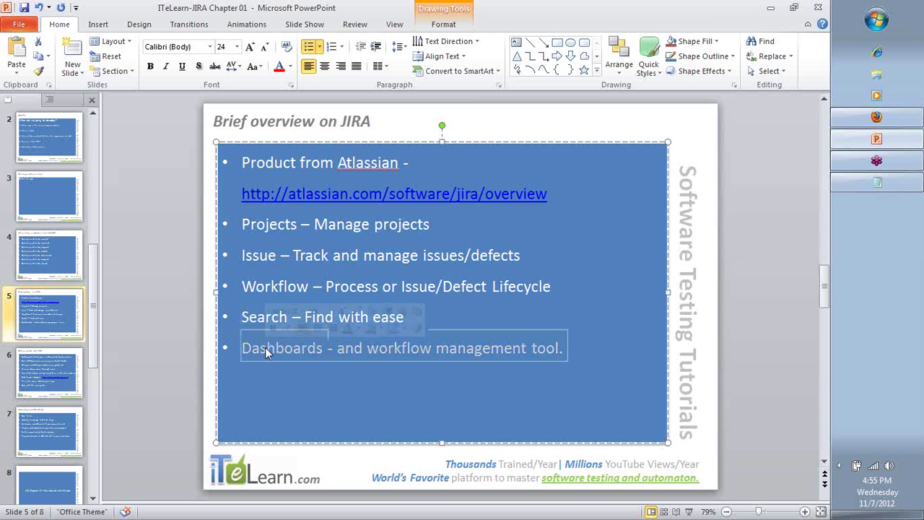
double_click(276, 354)
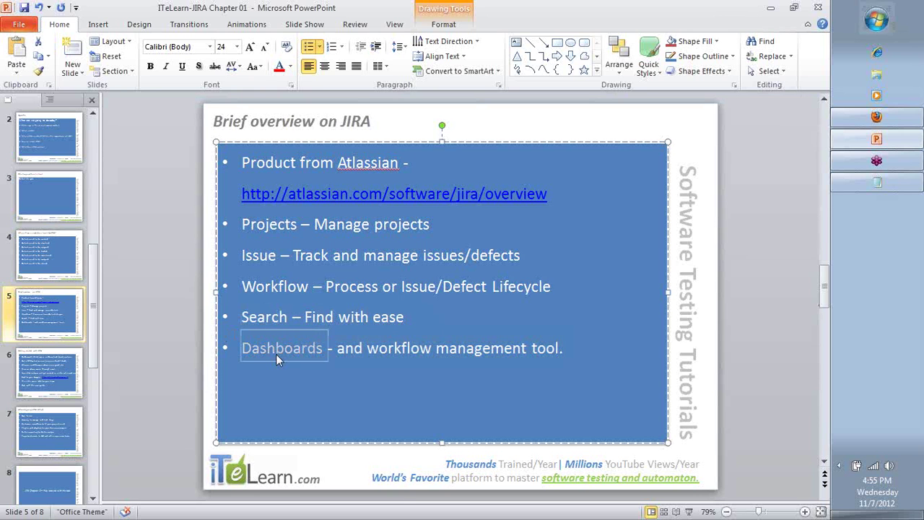
Return to the JIRA dashboard in Firefox and review the Projects, Users and Setup entries in the Admin section
key("alt+Tab")
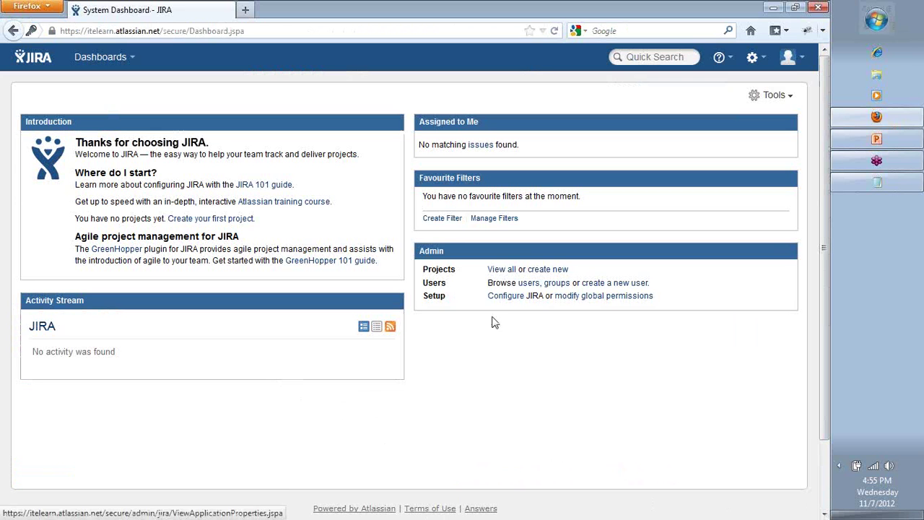
double_click(429, 268)
double_click(434, 282)
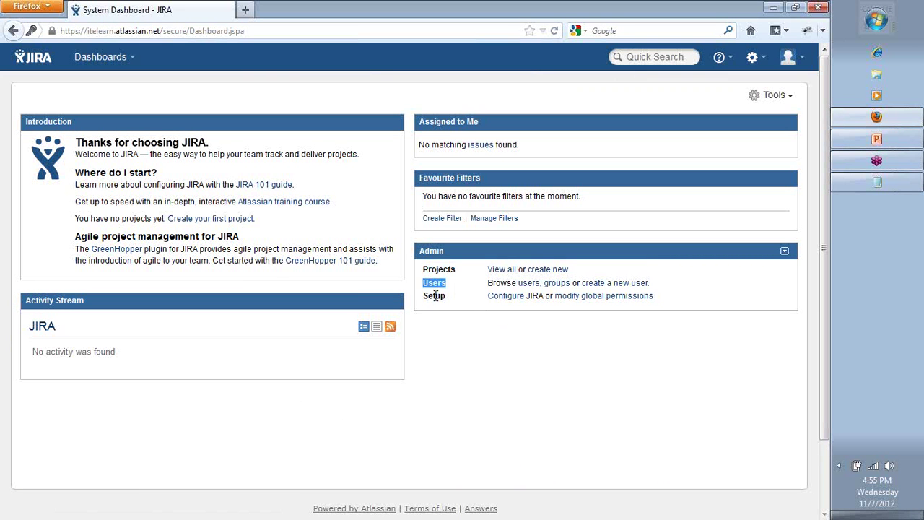
double_click(435, 296)
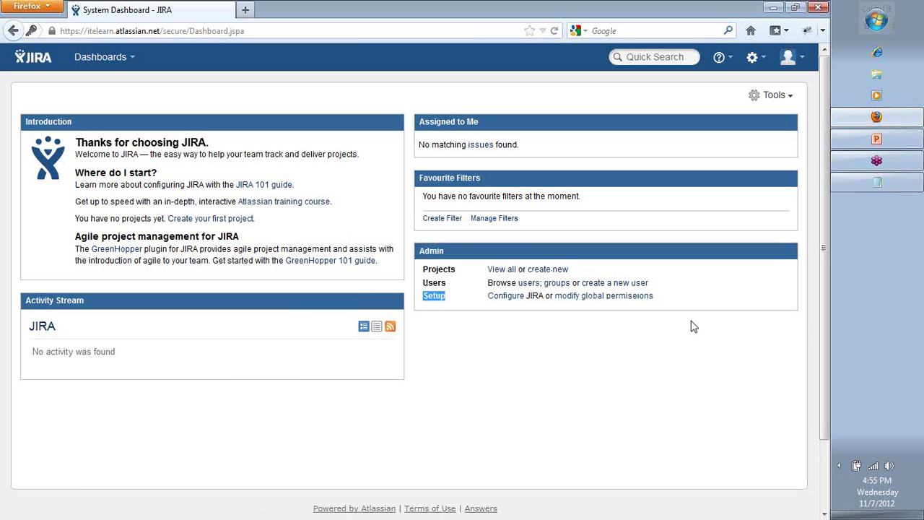
View all projects and start adding a new project named ITeLearnMembersProject1
left_click(502, 275)
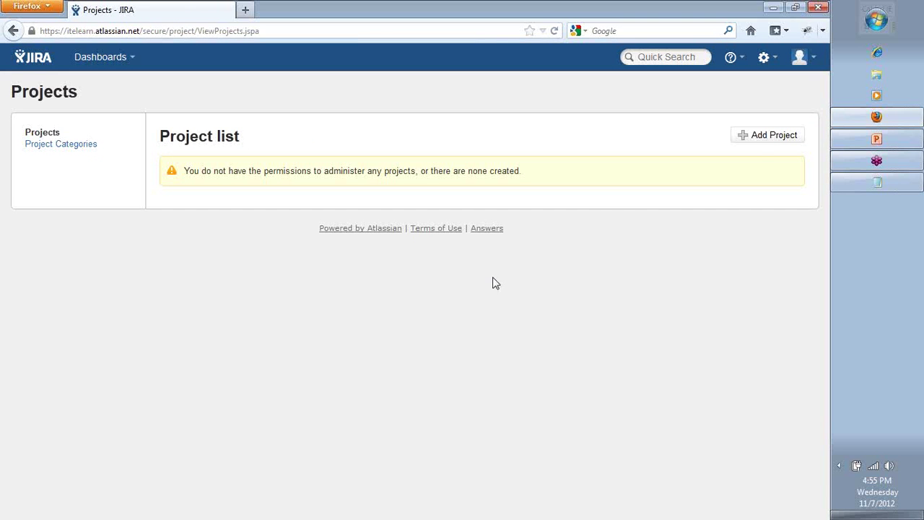
left_click(759, 144)
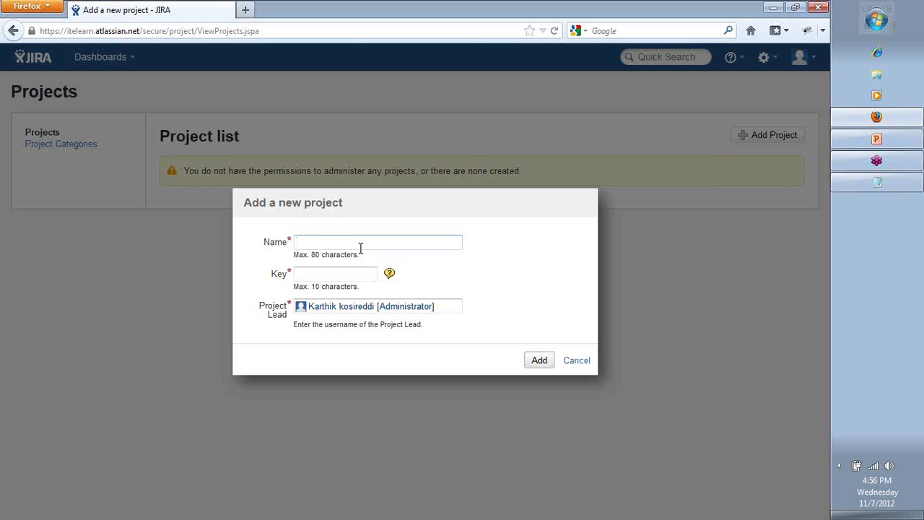
type("ITeLearnMembersProject1")
left_click_drag(430, 241, 276, 246)
Set the new project's key to ITM
left_click(320, 273)
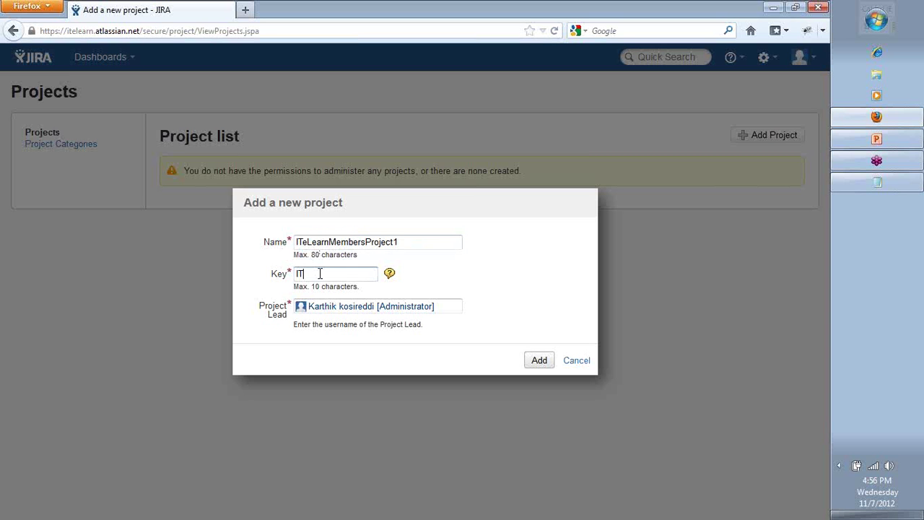
mouse_move(392, 279)
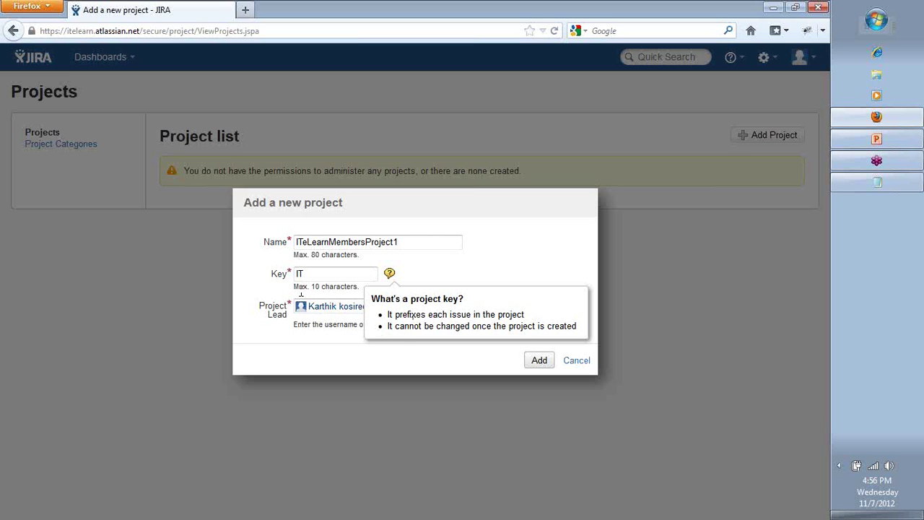
left_click(314, 273)
type("M")
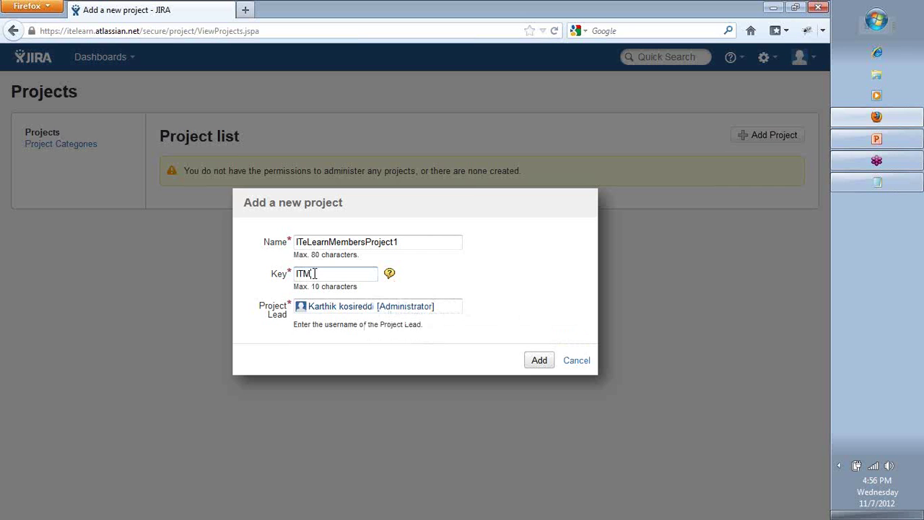
type("1")
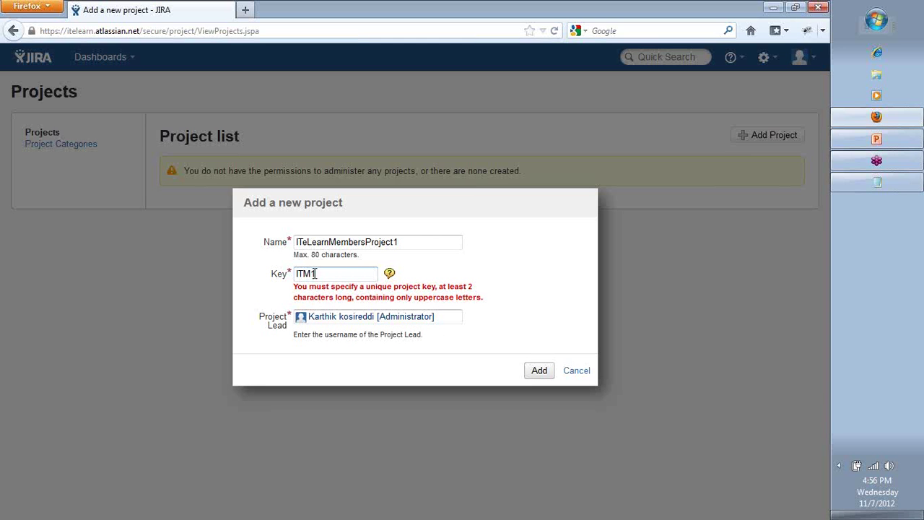
key("BackSpace")
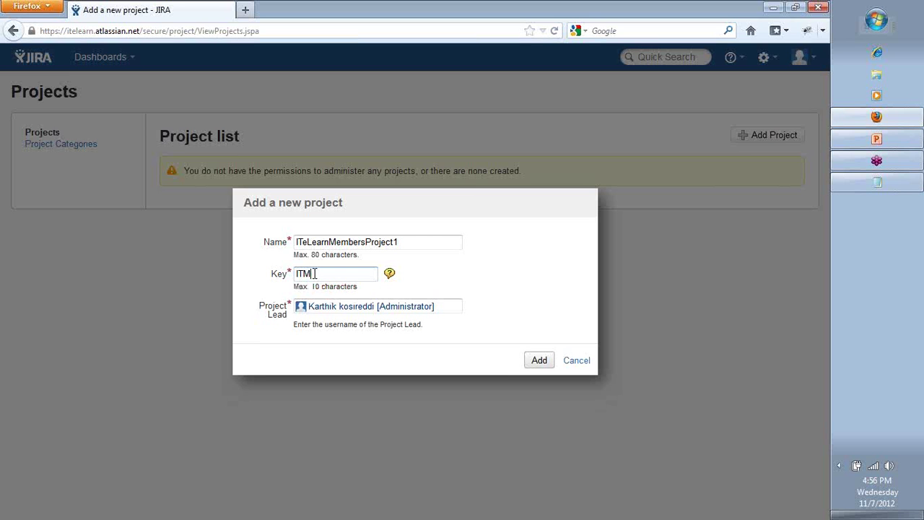
Check the help note on project keys and add the new project
double_click(315, 273)
left_click(315, 274)
left_click_drag(315, 273, 282, 273)
left_click(388, 275)
left_click(388, 275)
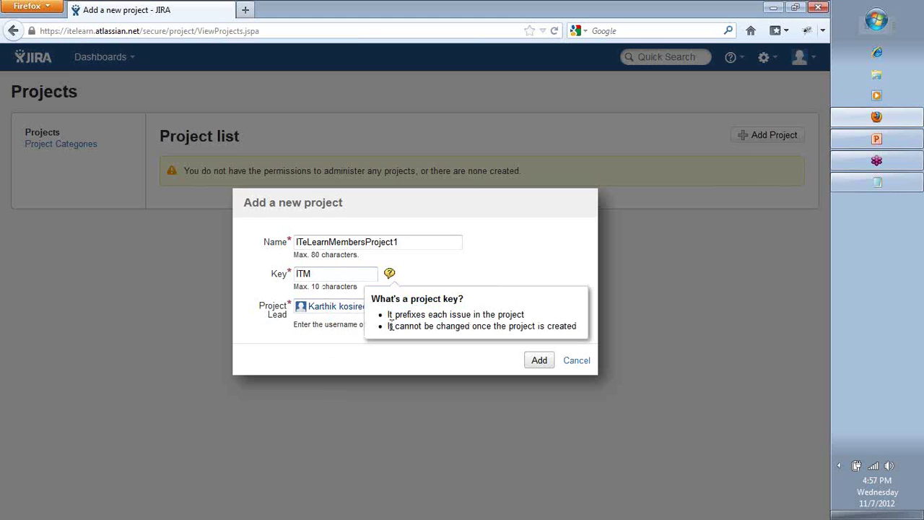
left_click(539, 360)
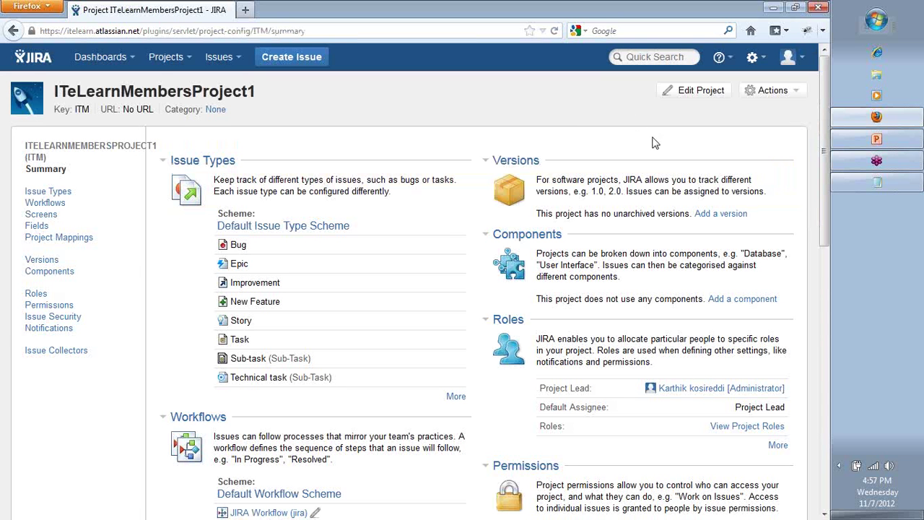
Review the new project's summary page, including its name and URL in the header
scroll(662, 182, "down", 2)
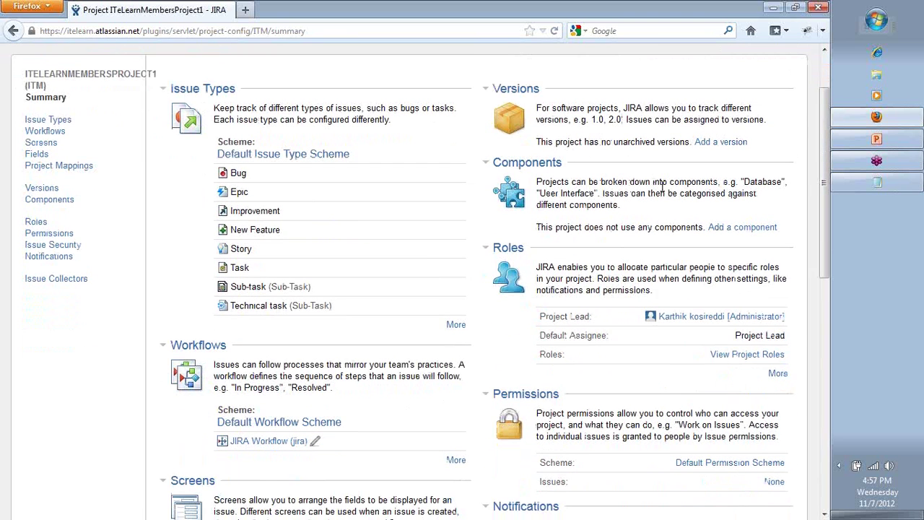
scroll(660, 223, "up", 2)
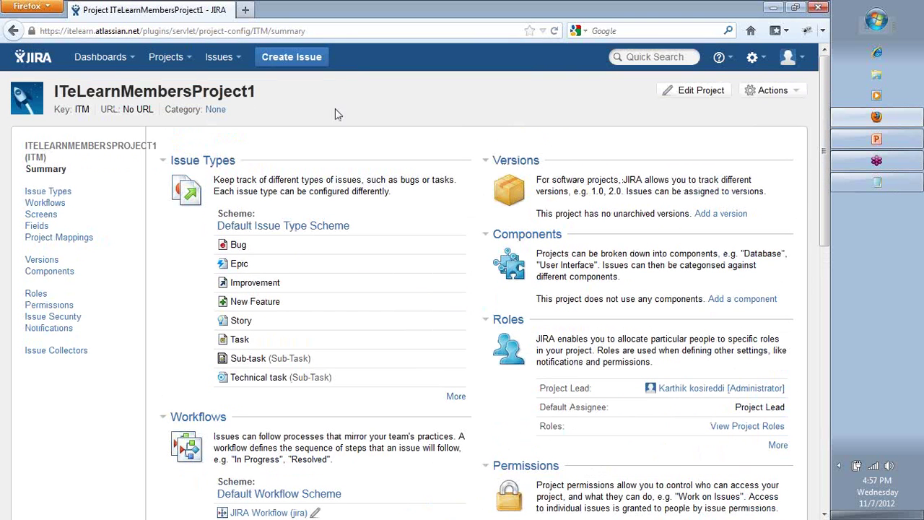
left_click_drag(77, 92, 294, 101)
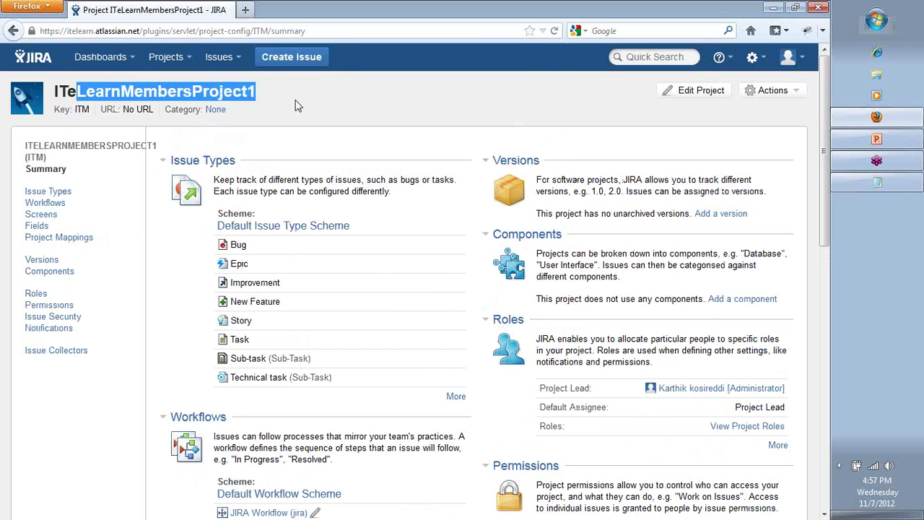
left_click(296, 103)
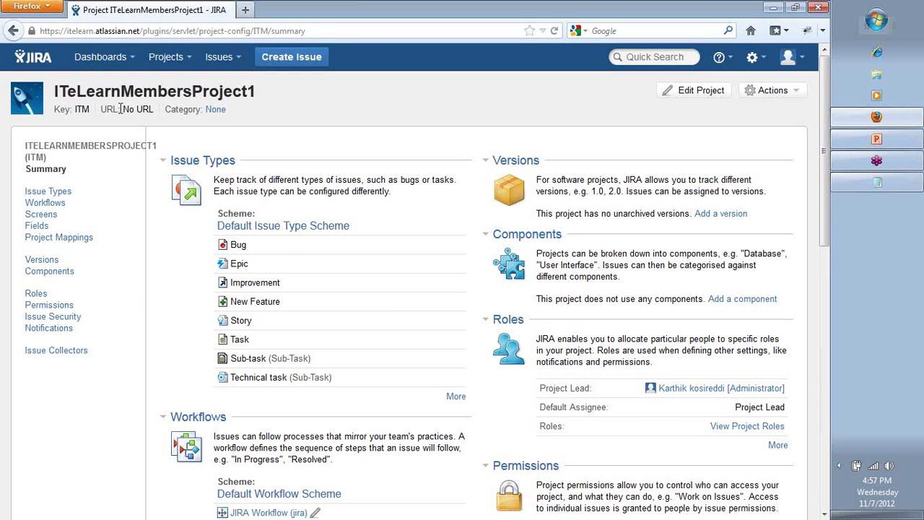
left_click_drag(124, 109, 154, 117)
left_click(154, 117)
Open the project details for editing and enter ITMtest as the project URL
left_click(705, 88)
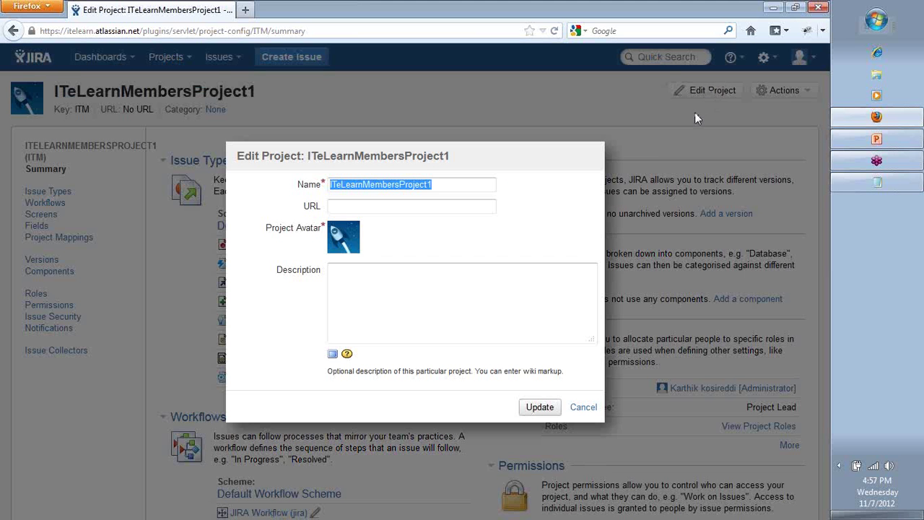
left_click(406, 206)
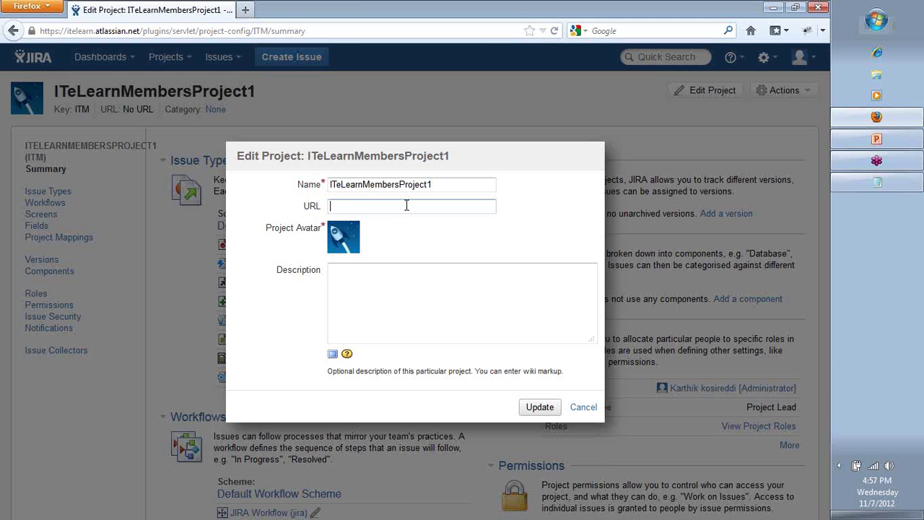
type("ITeLearn")
key("ctrl+a")
type("ITMtest")
key("Tab")
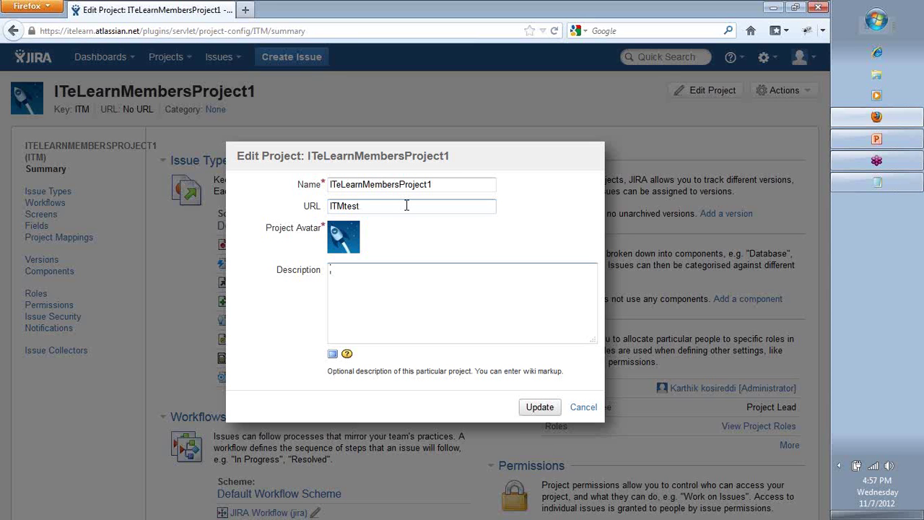
Choose the kangaroo sign as project avatar, enter the description "This is the 1st test project." and submit the update
left_click(344, 238)
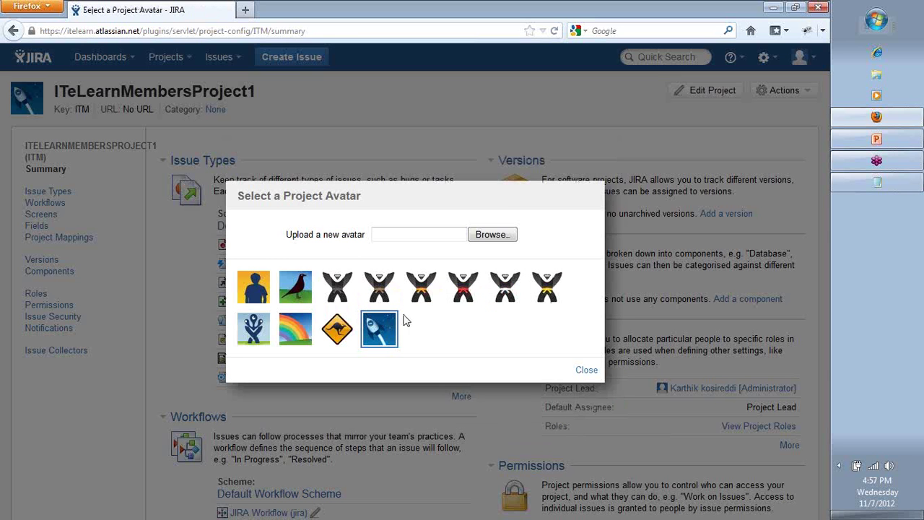
left_click(350, 330)
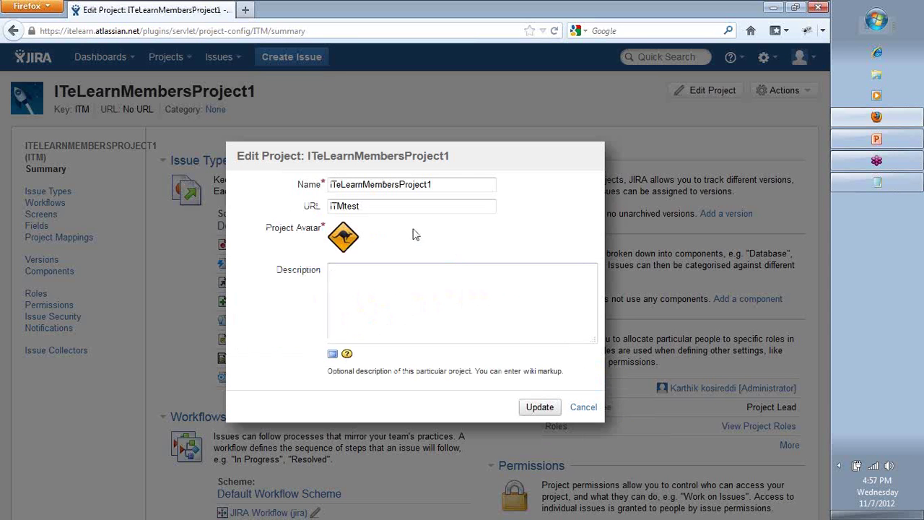
left_click(359, 286)
type("This is the 1st test project.")
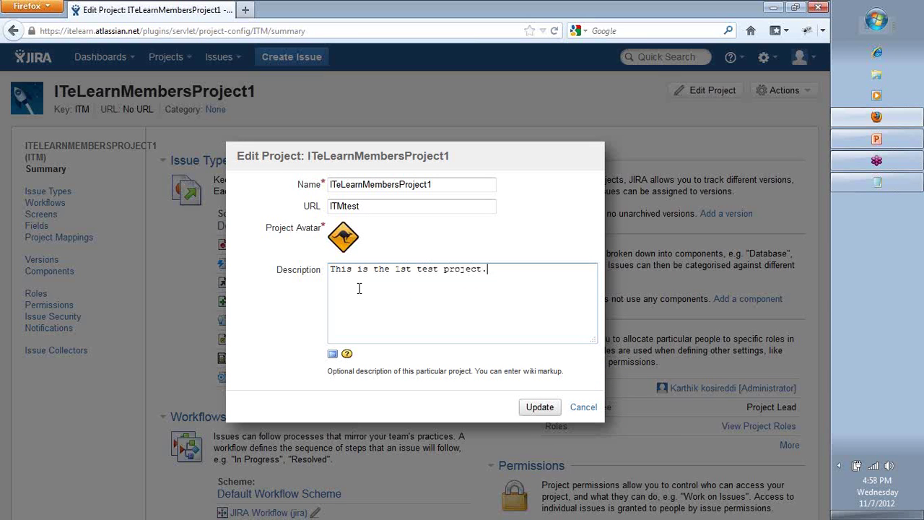
key("Tab")
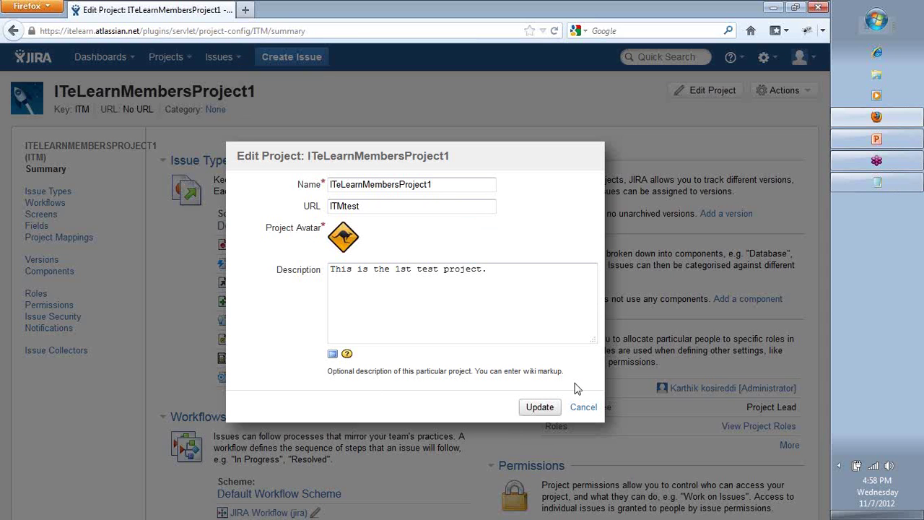
left_click(540, 407)
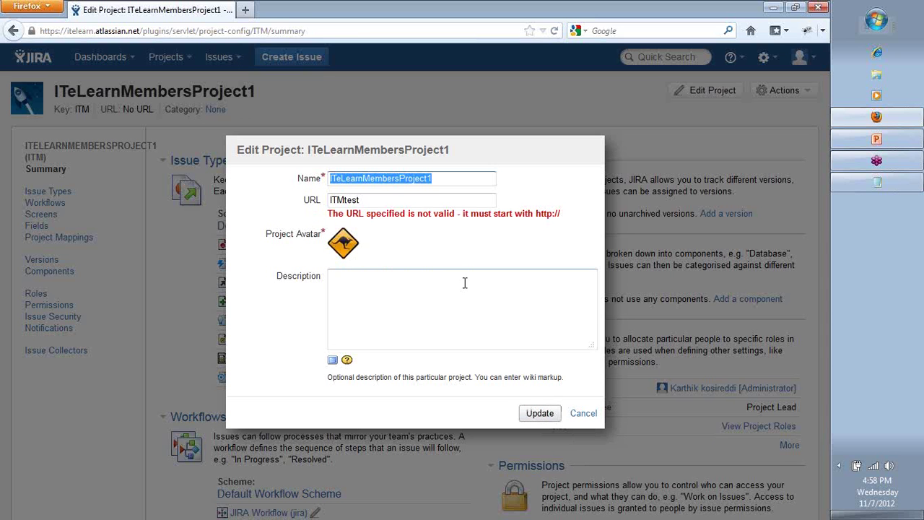
left_click(410, 196)
double_click(407, 195)
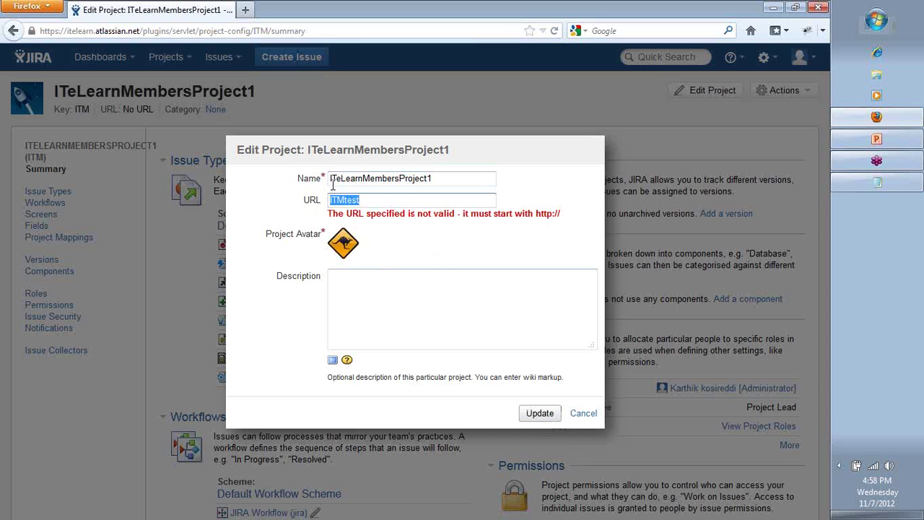
left_click(378, 204)
left_click_drag(378, 204, 329, 202)
type("http://www.ITeLearn.com/M")
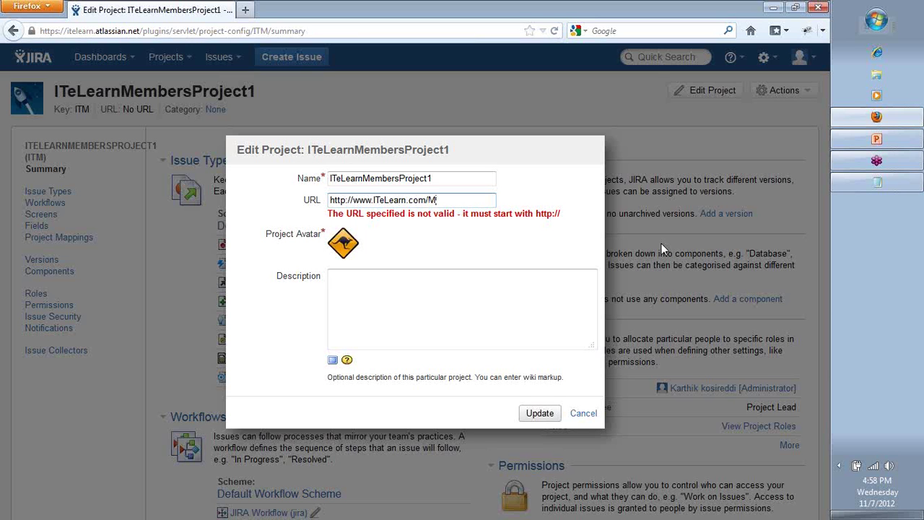
left_click(662, 243, "shift")
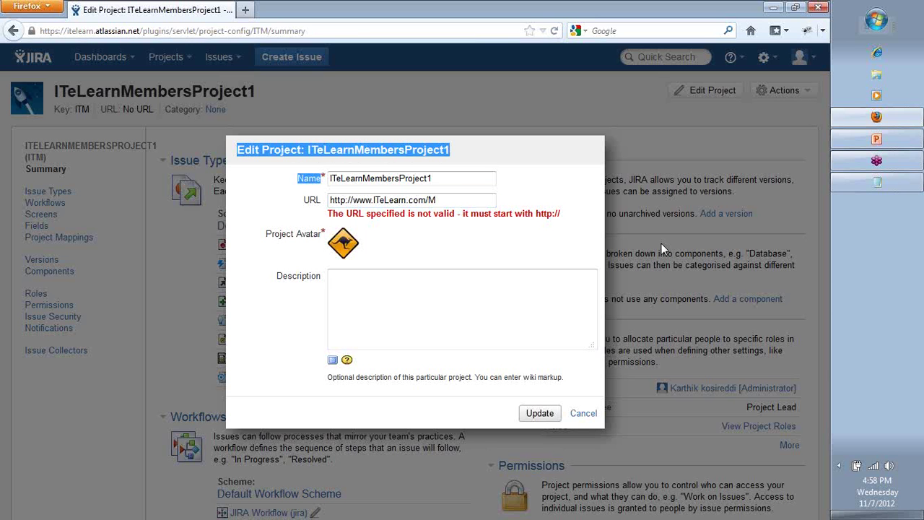
left_click(458, 201)
type("em")
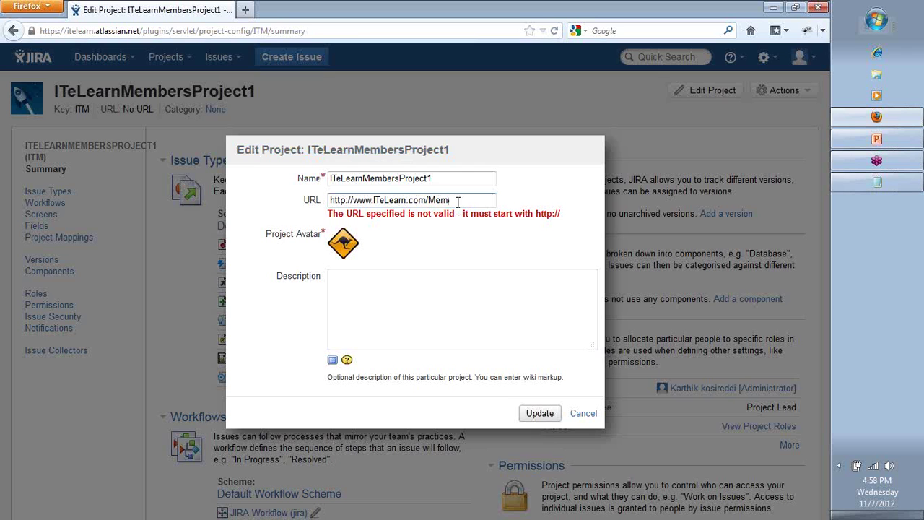
type("berss")
key("BackSpace")
key("Tab")
key("shift+Tab")
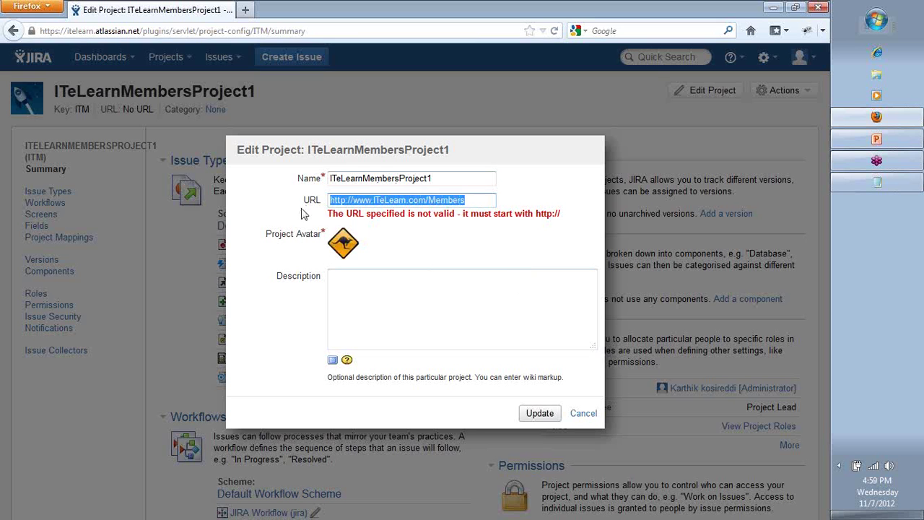
left_click(535, 417)
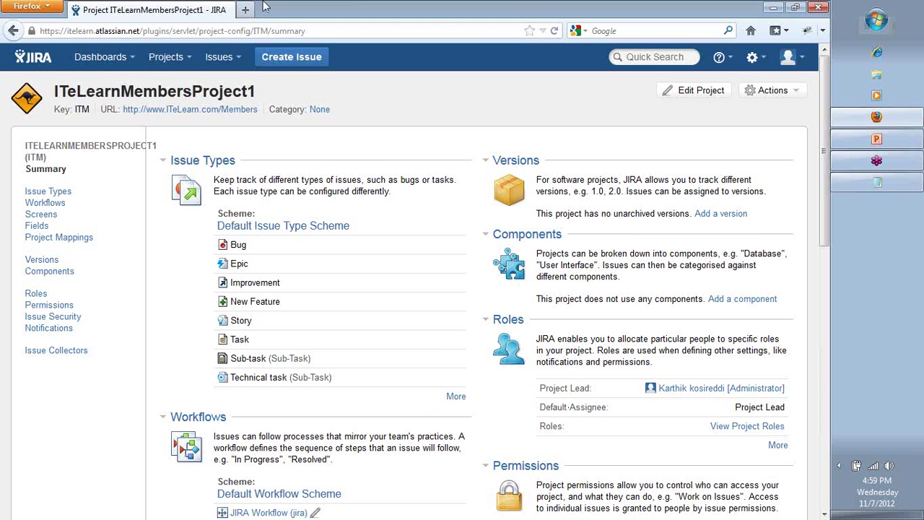
View the system dashboard, and open the ITeLearnMembersProject1 (ITM) project's own page from there
left_click(96, 60)
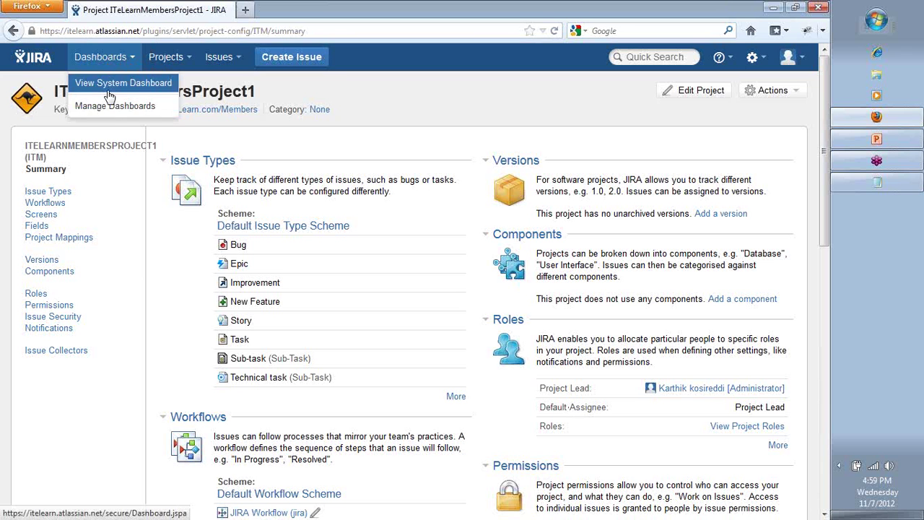
left_click(109, 86)
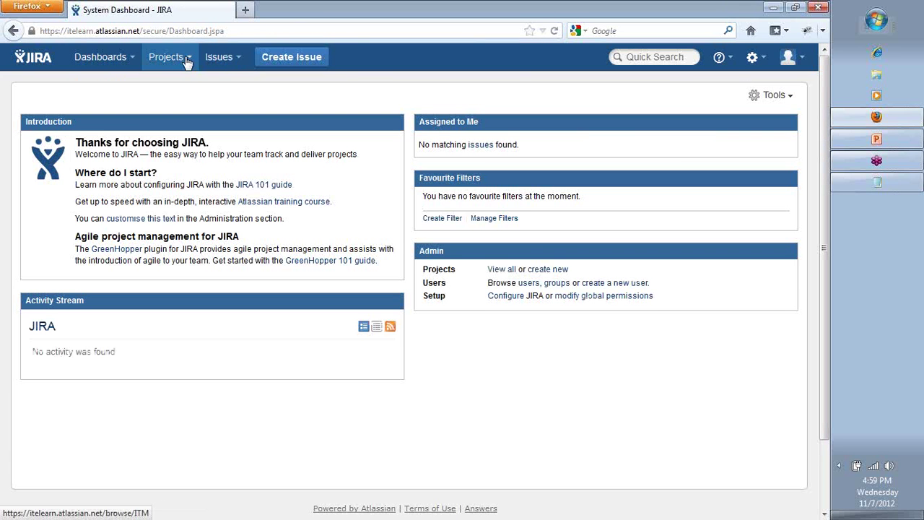
left_click(173, 60)
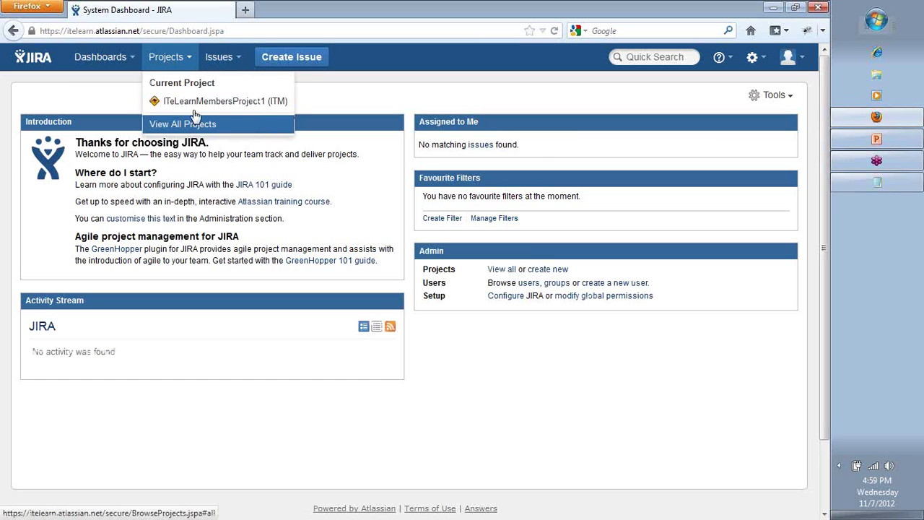
mouse_move(217, 61)
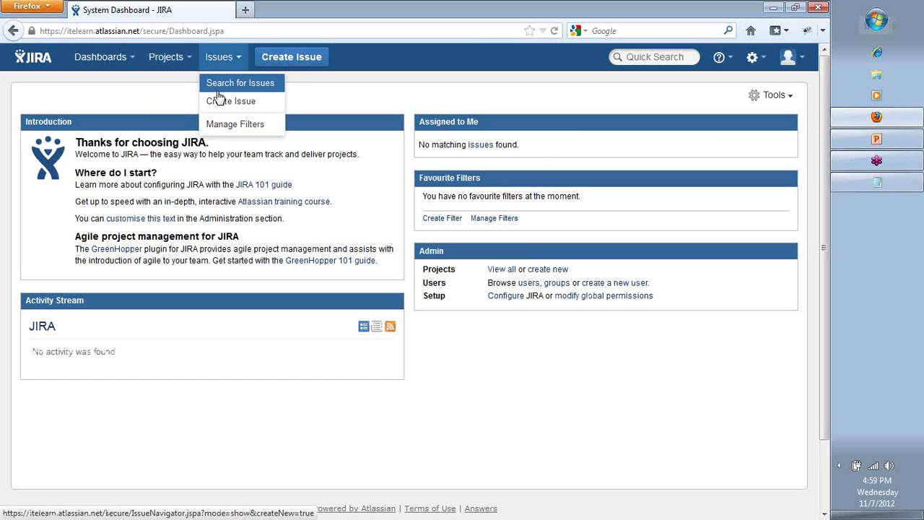
mouse_move(173, 59)
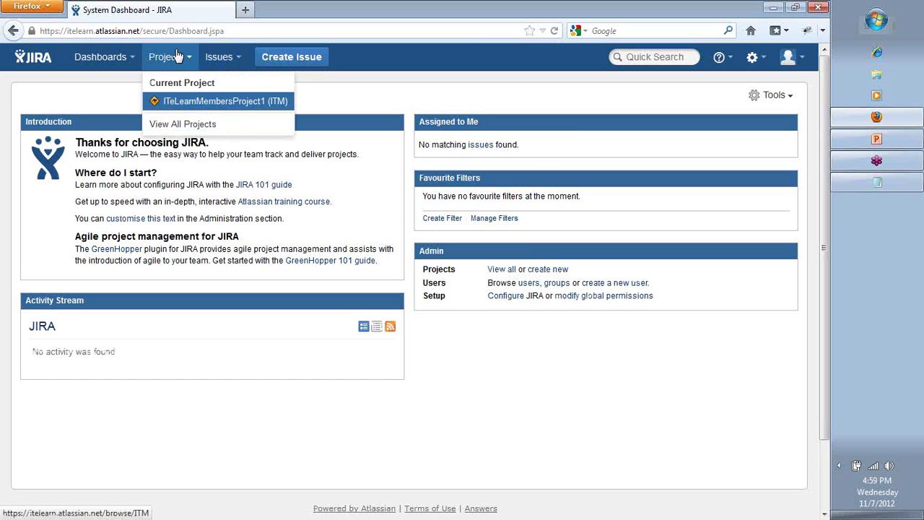
left_click(181, 106)
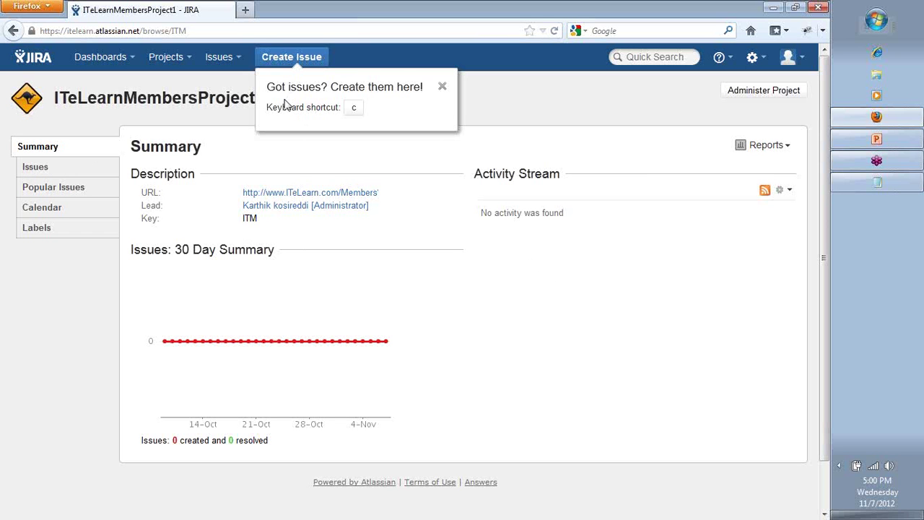
Highlight the keyboard shortcut line in the create-issue tip and dismiss the tip
left_click_drag(284, 104, 339, 109)
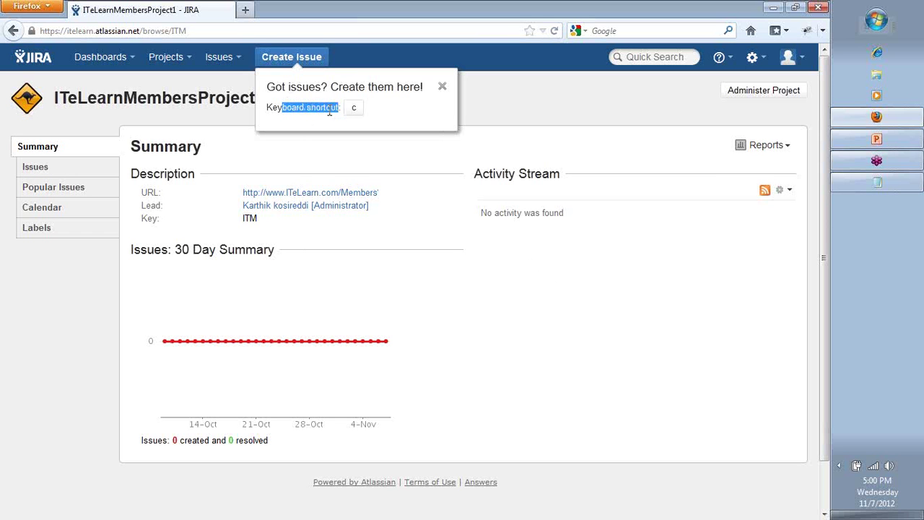
left_click(329, 109)
triple_click(329, 109)
left_click(331, 108)
left_click(443, 87)
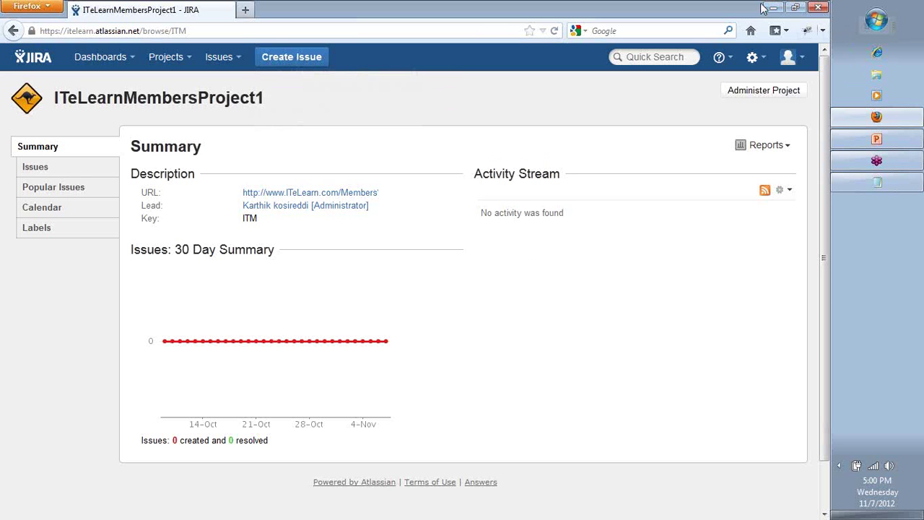
Switch to the PowerPoint presentation and go on to the slide "Advantages of JIRA (Why?)"
left_click(876, 139)
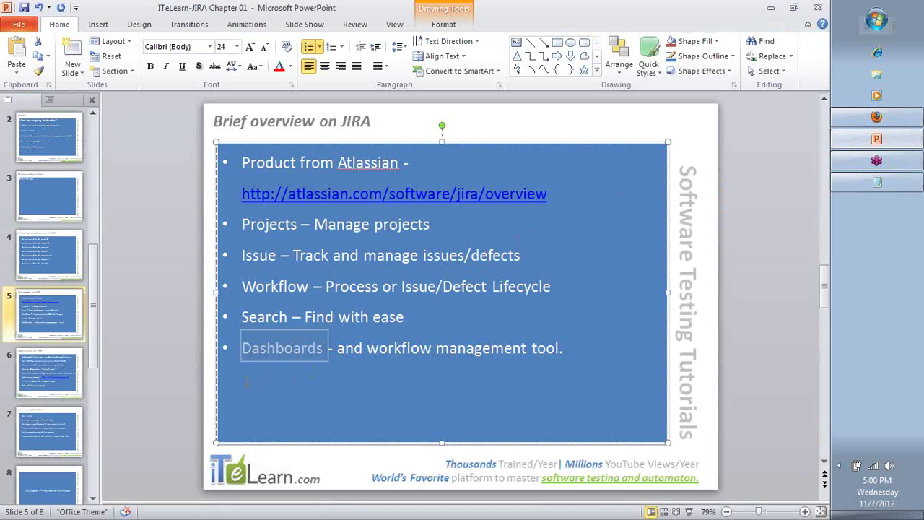
scroll(442, 293, "down", 1)
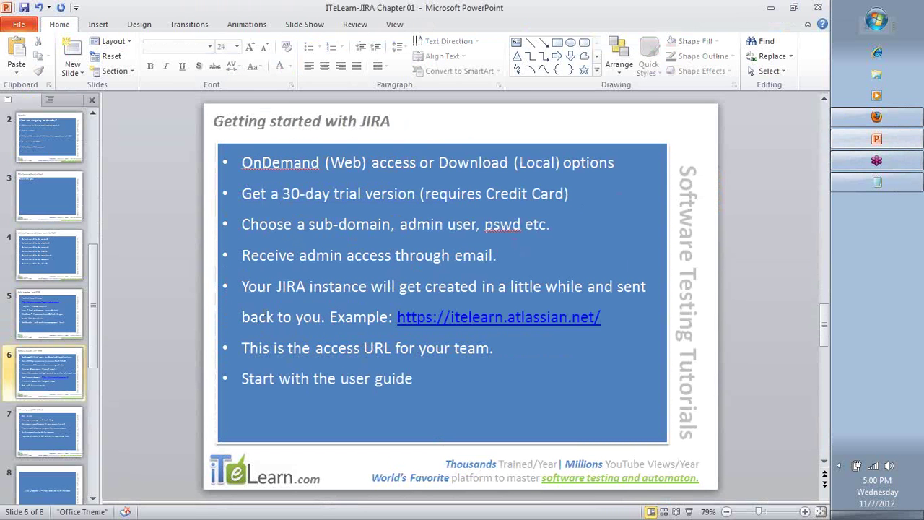
scroll(265, 316, "down", 1)
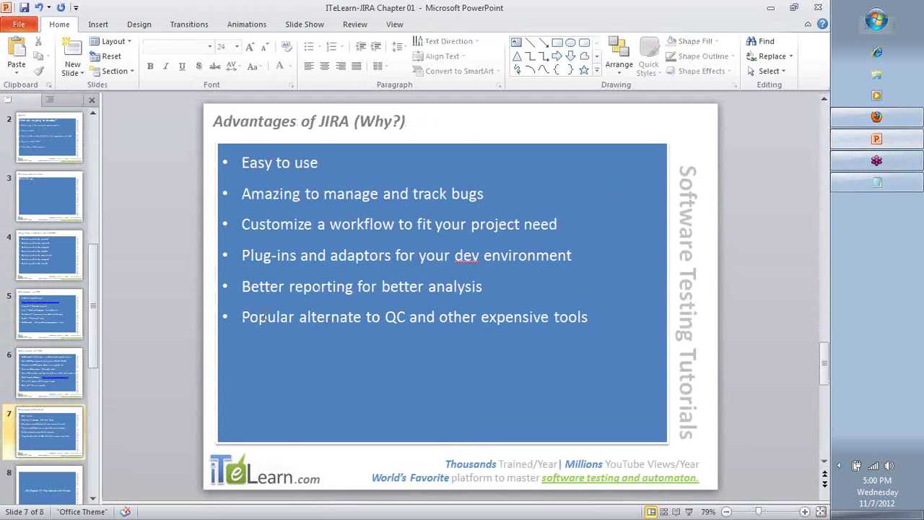
scroll(265, 316, "down", 2)
scroll(264, 313, "up", 1)
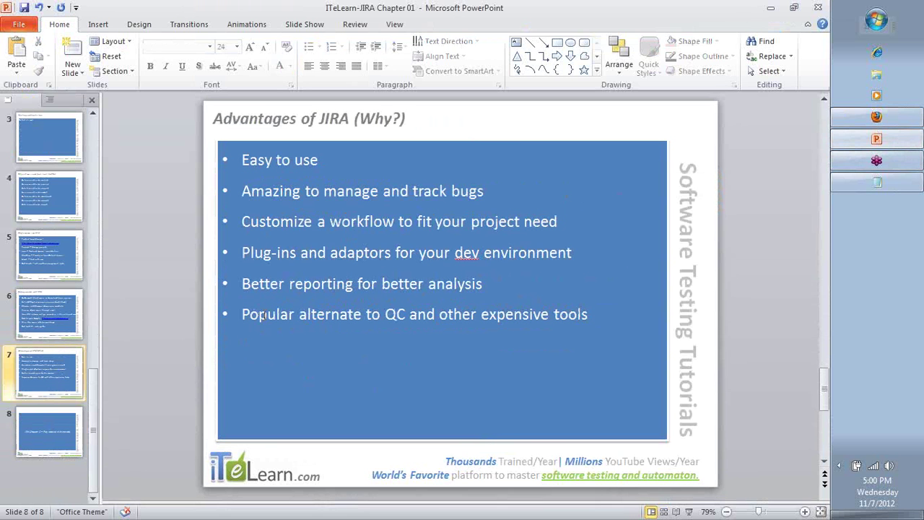